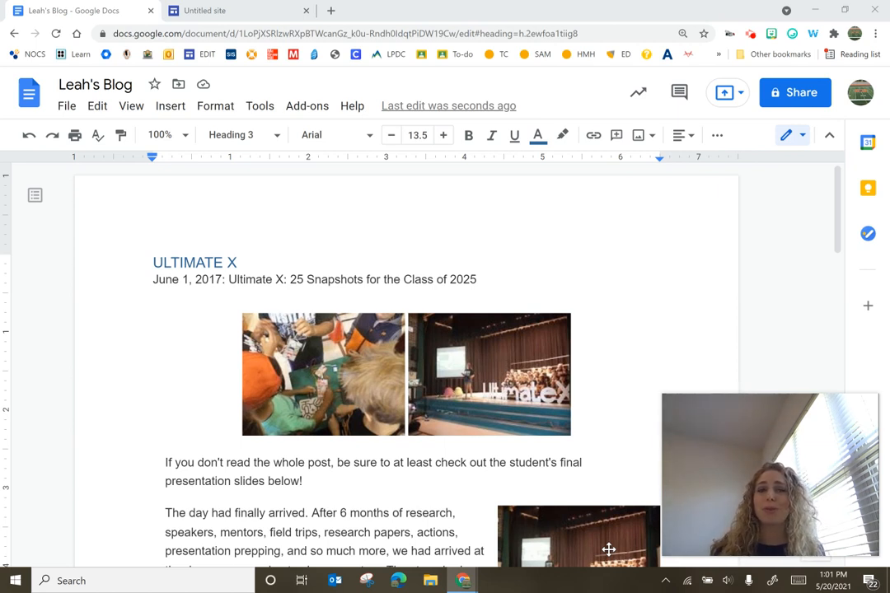
- Look through the blog document from its start to its end and return to the beginning
scroll(264, 275, "down", 1)
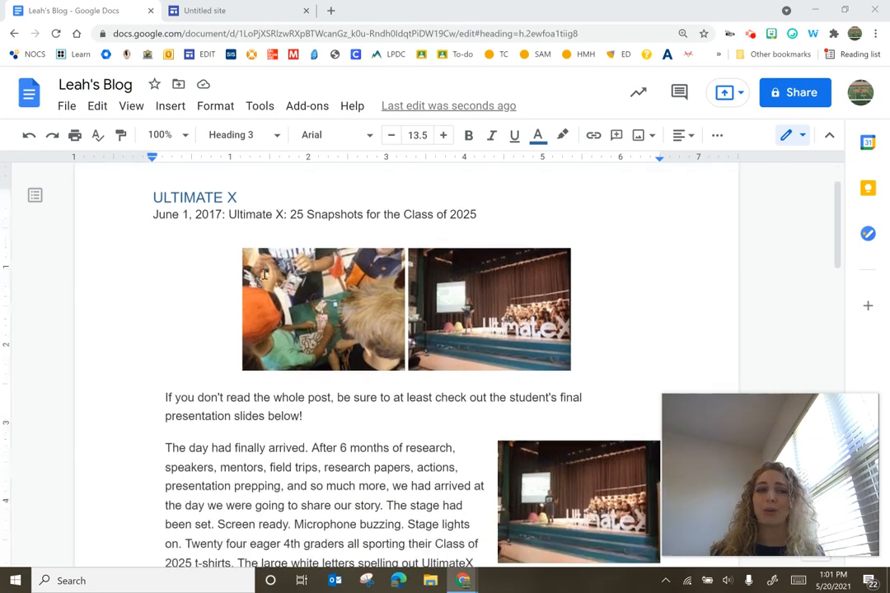
scroll(263, 274, "down", 12)
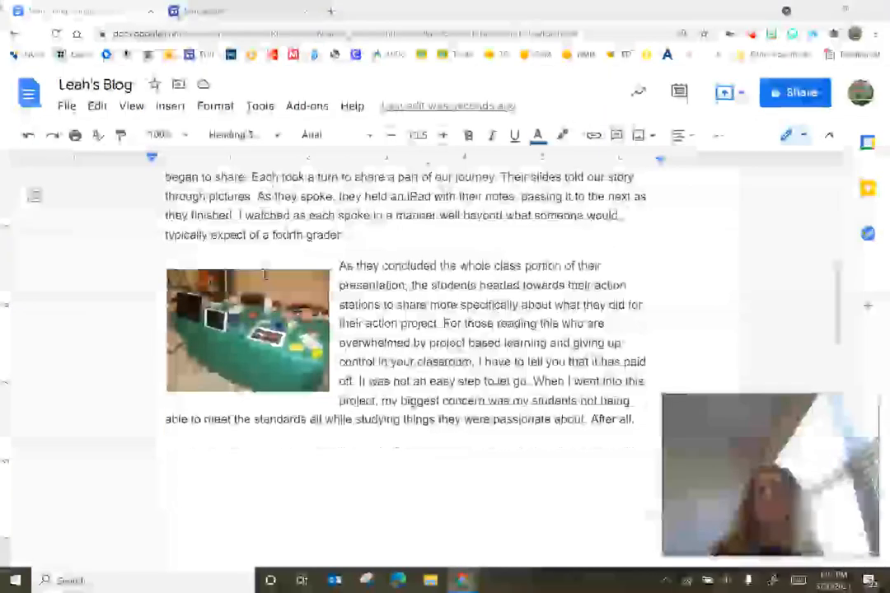
scroll(262, 277, "down", 7)
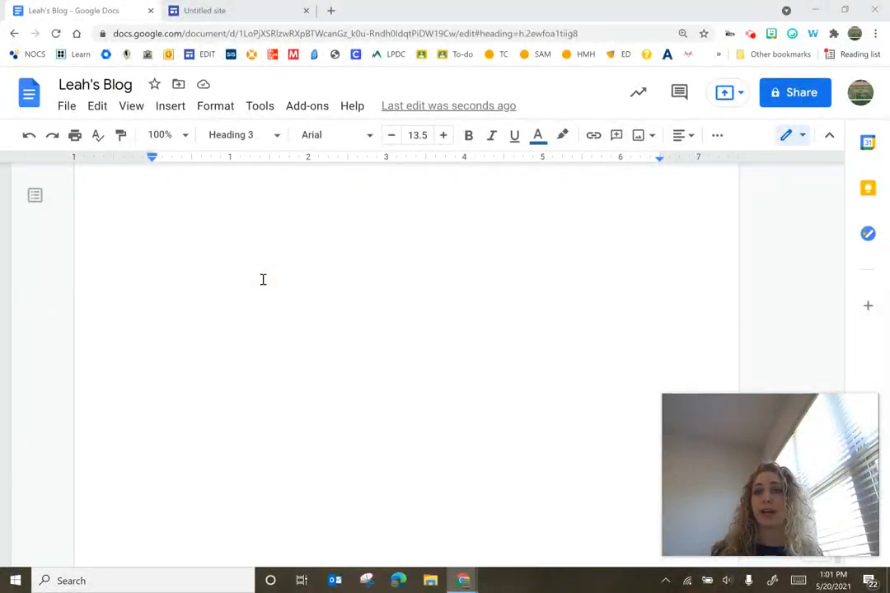
scroll(262, 278, "up", 3)
scroll(262, 278, "up", 15)
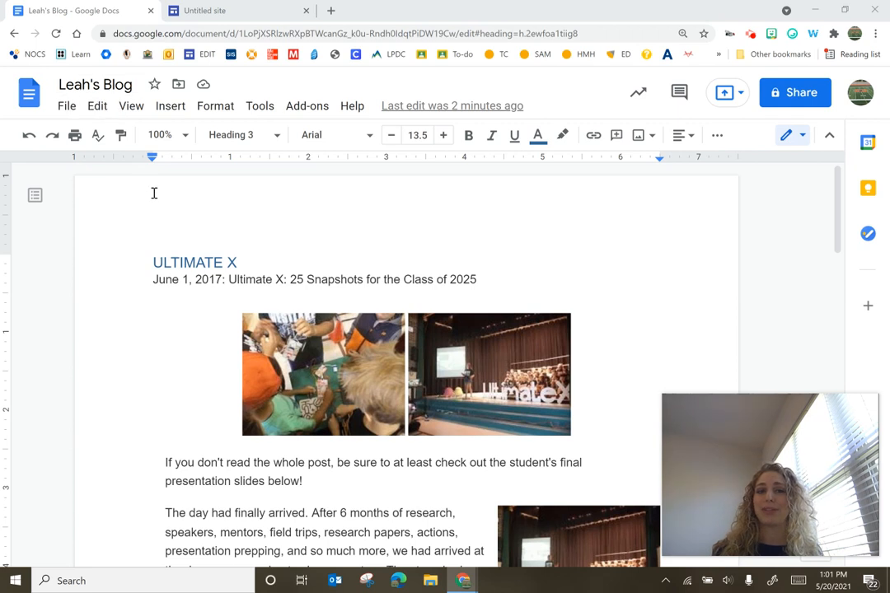
- Show the document outline and highlight the ULTIMATE X heading on the page to compare it with its outline entry
left_click(153, 261)
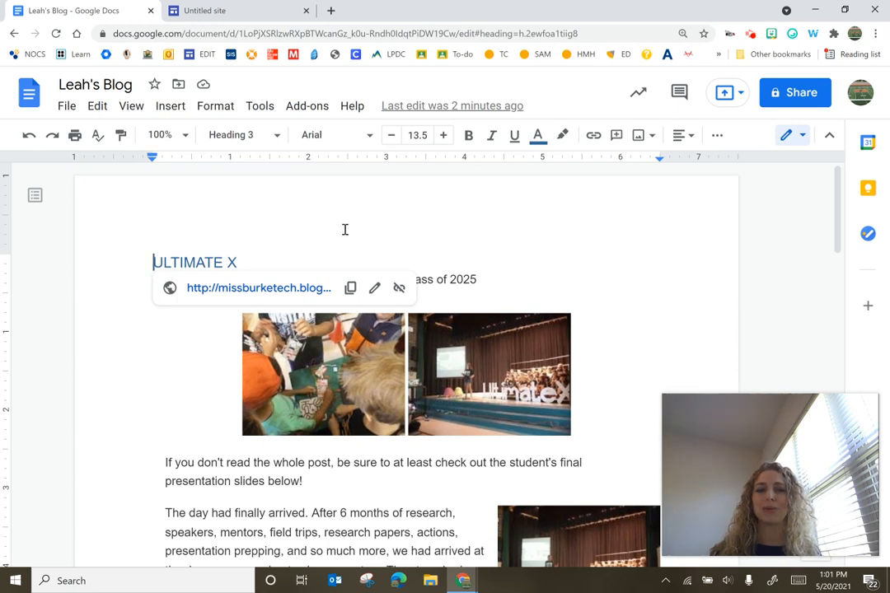
key("End")
left_click(35, 195)
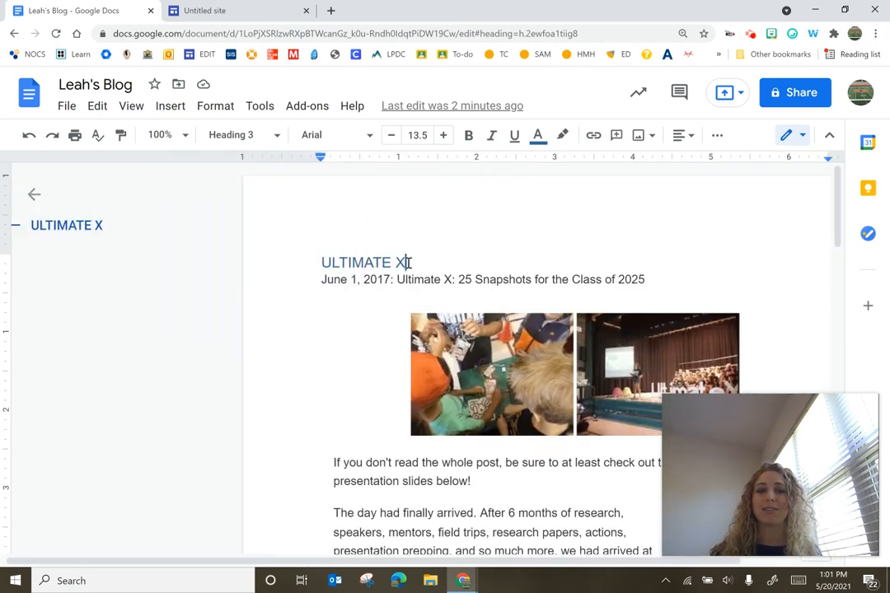
left_click_drag(407, 262, 314, 260)
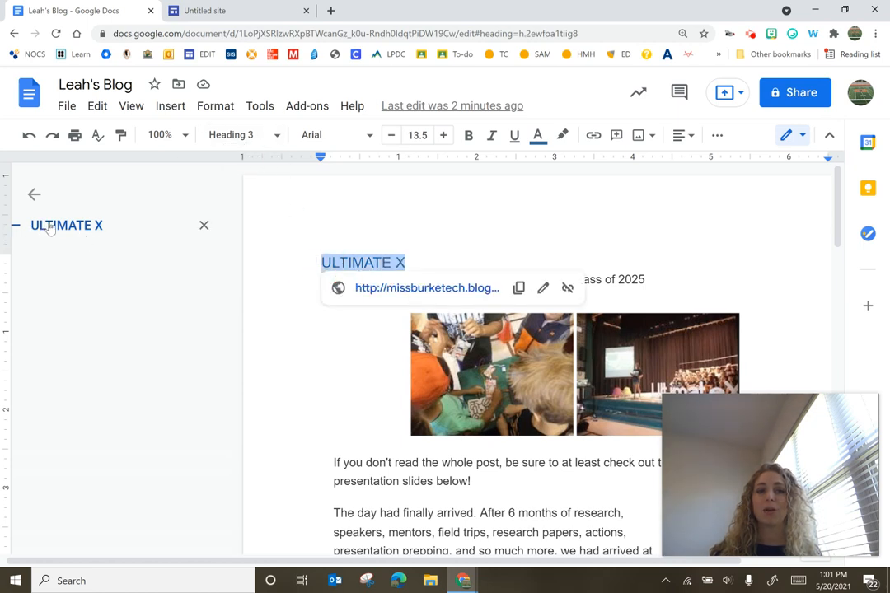
left_click(332, 210)
- Add an empty line above the ULTIMATE X heading and insert a page break there
left_click(315, 261)
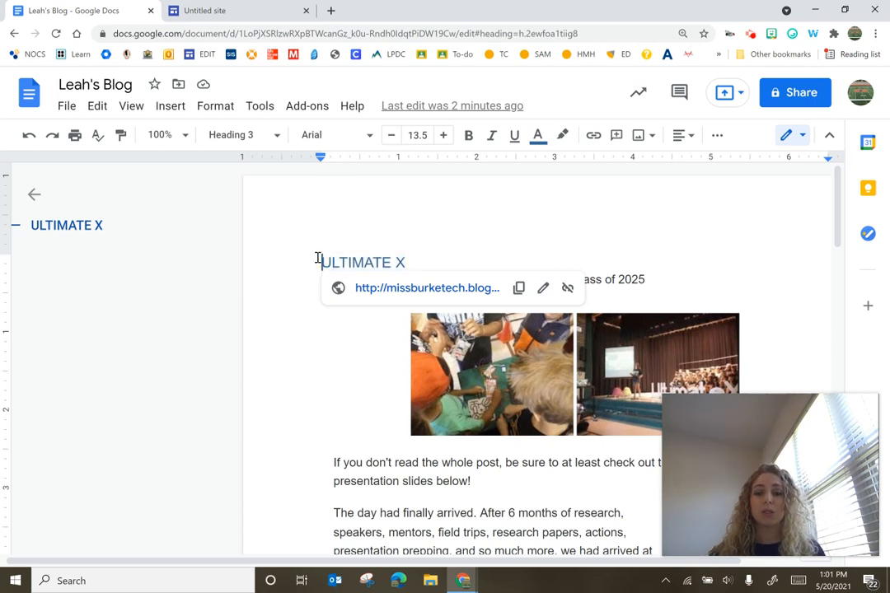
key("Return")
left_click(328, 246)
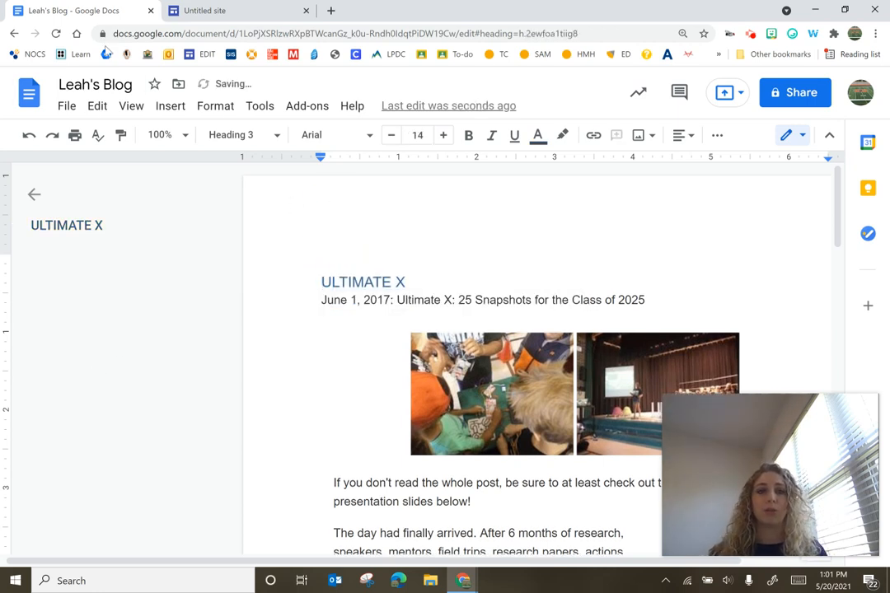
left_click(160, 113)
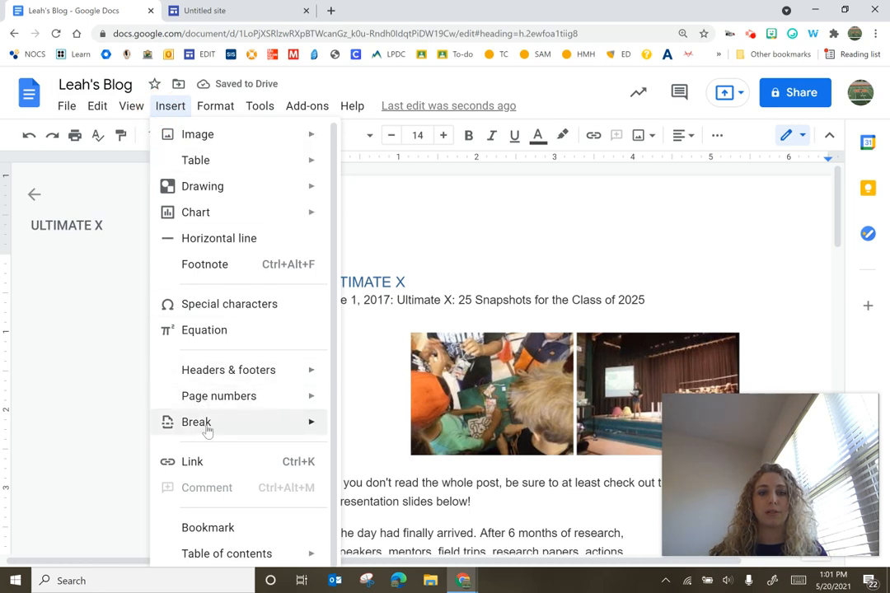
mouse_move(181, 427)
left_click(361, 430)
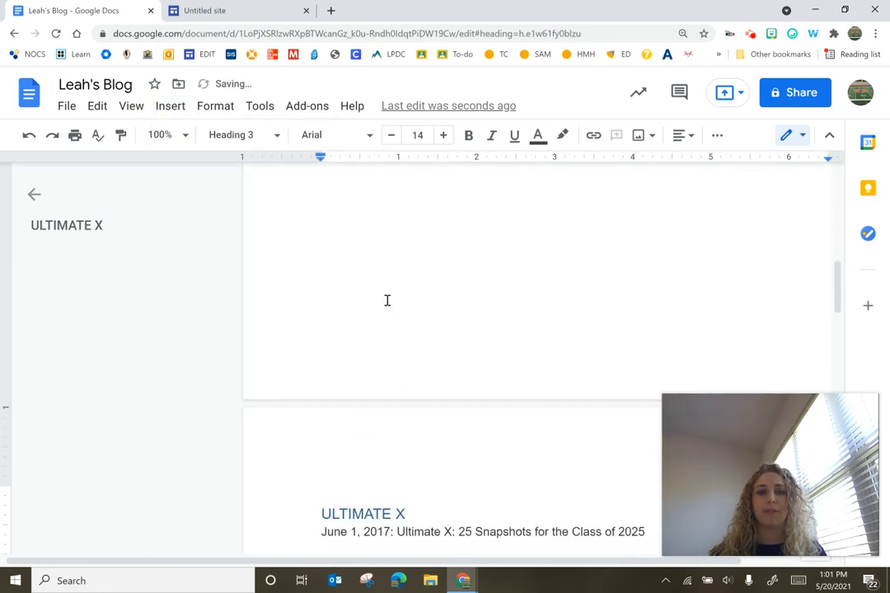
- Enter the title "My Blogs for the Year:" on the empty first page and start a new line below it
left_click(350, 258)
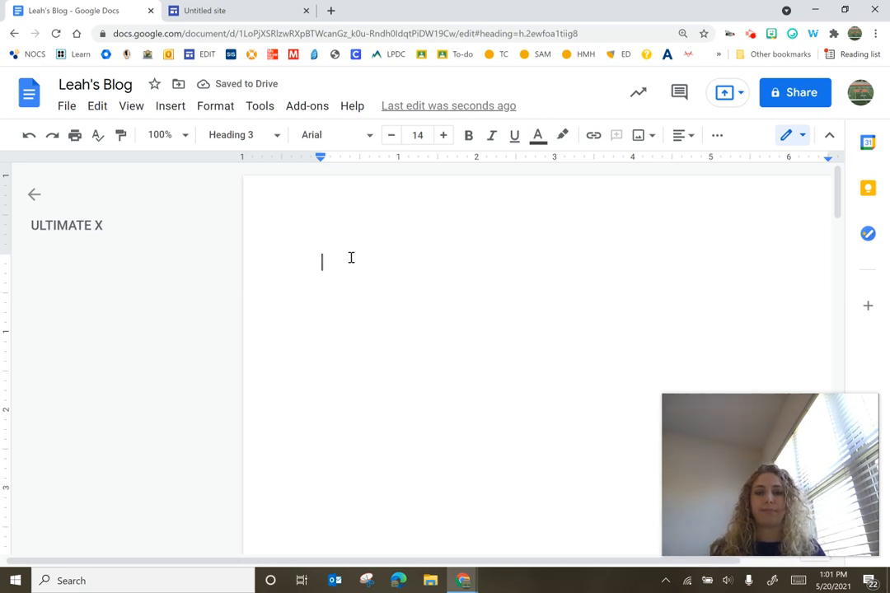
type("My BLogs")
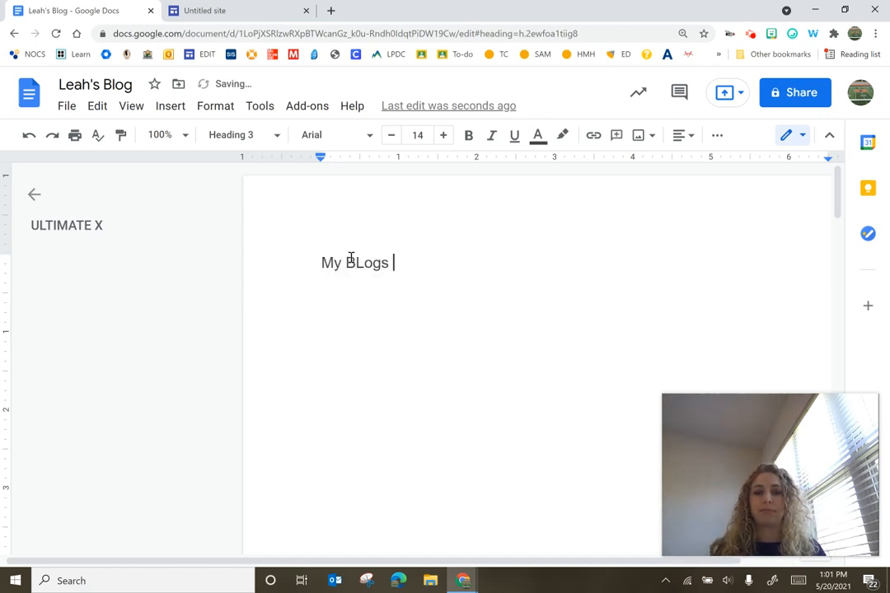
key("BackSpace")
key("BackSpace")
key("BackSpace")
key("BackSpace")
key("BackSpace")
type("logs ")
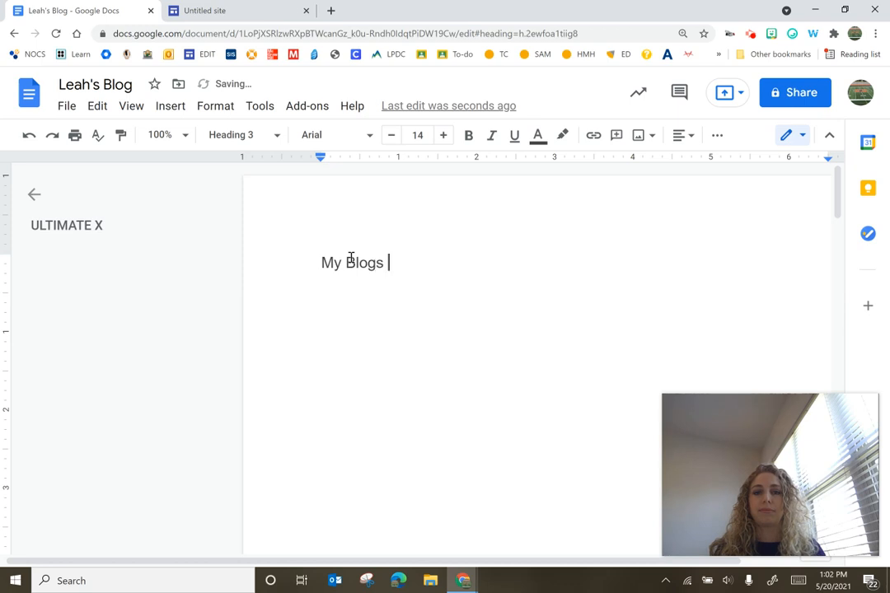
type("for the Year:")
key("Return")
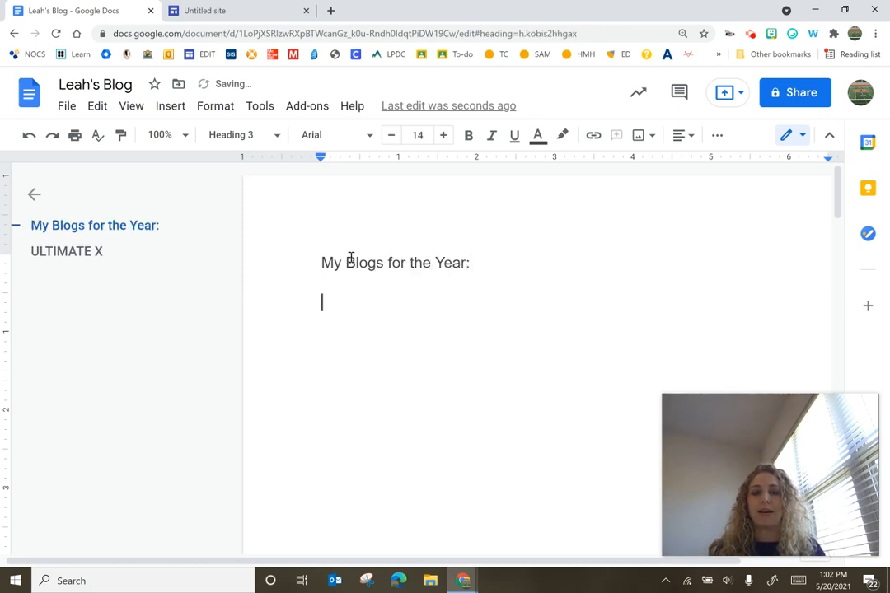
- Start a bulleted list under the title with the entry "Ultimate X: June 2017"
left_click(683, 136)
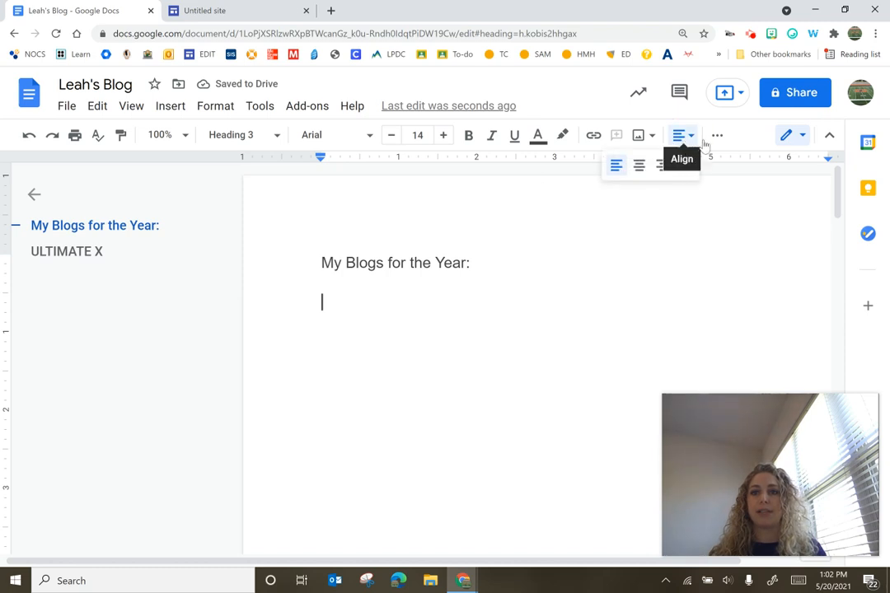
left_click(717, 135)
left_click(629, 166)
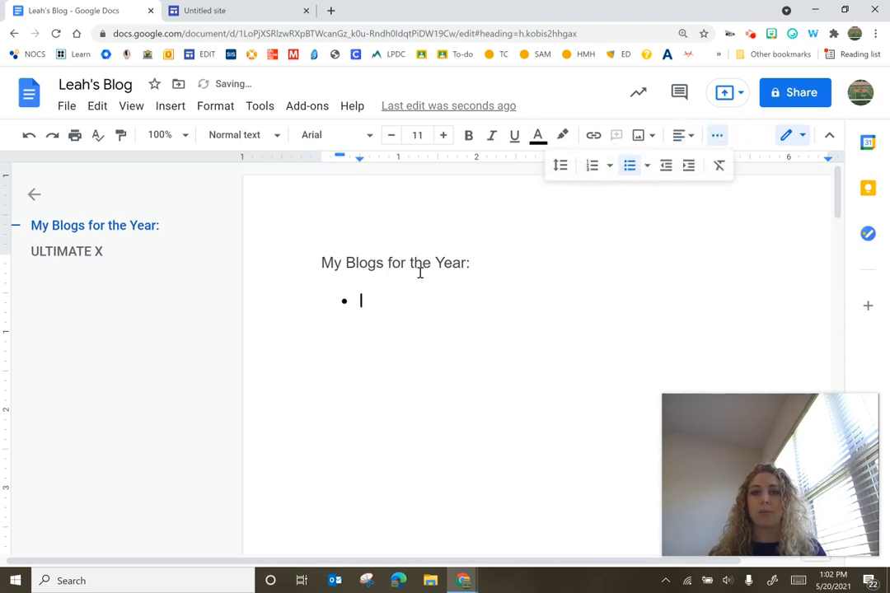
type("UL")
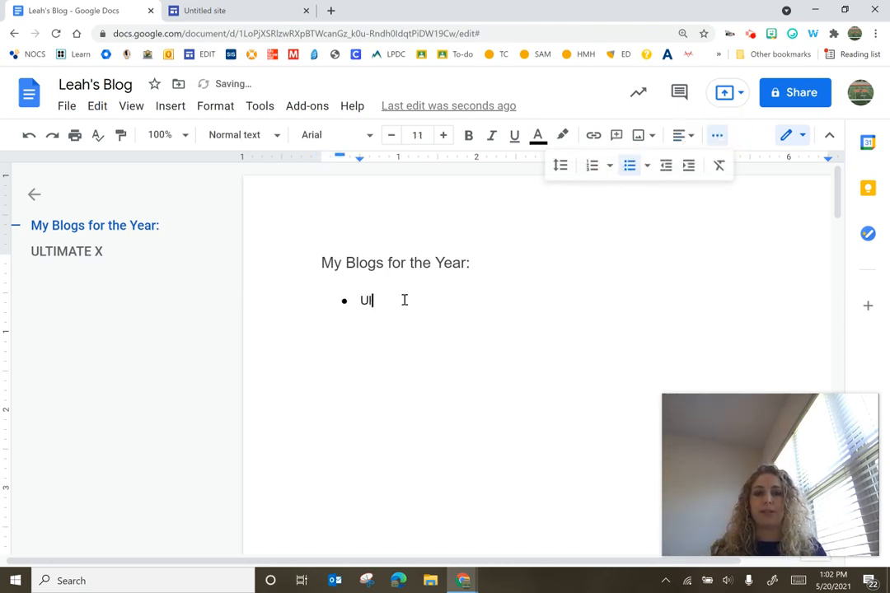
type("timate X")
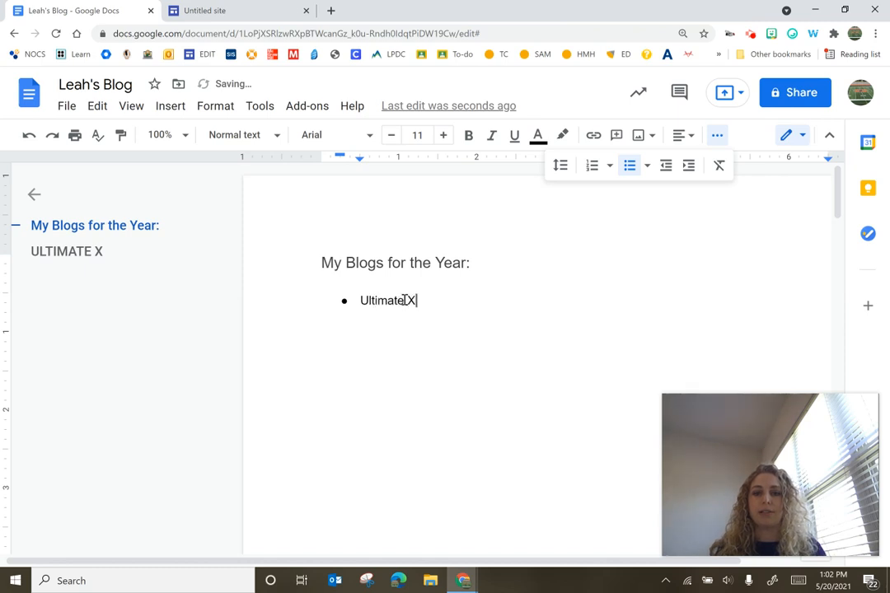
type(": June 2")
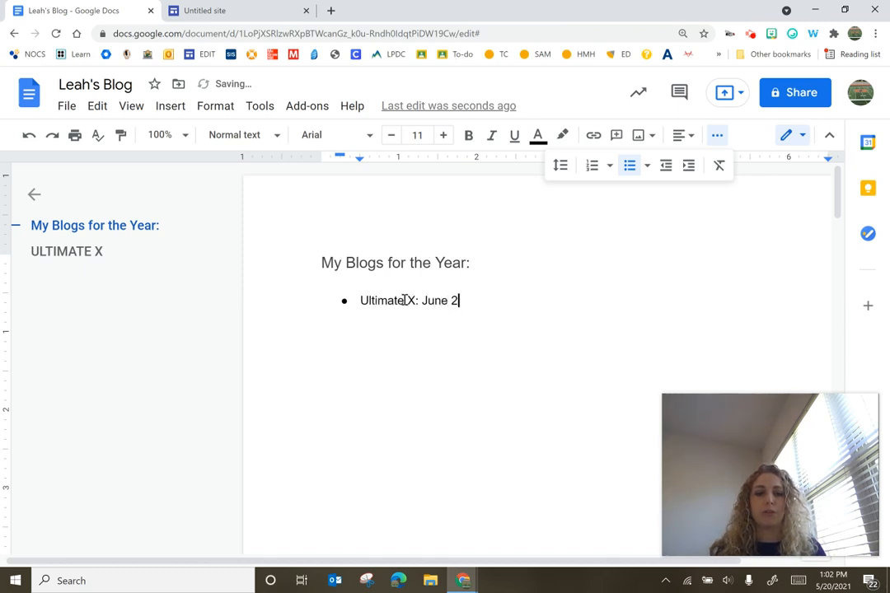
type("017")
left_click(491, 301)
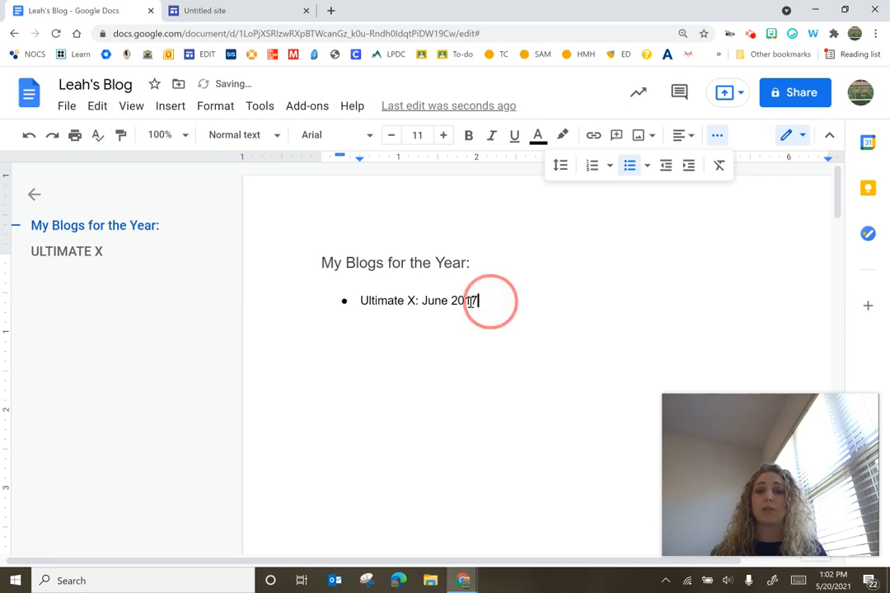
left_click_drag(471, 302, 365, 311)
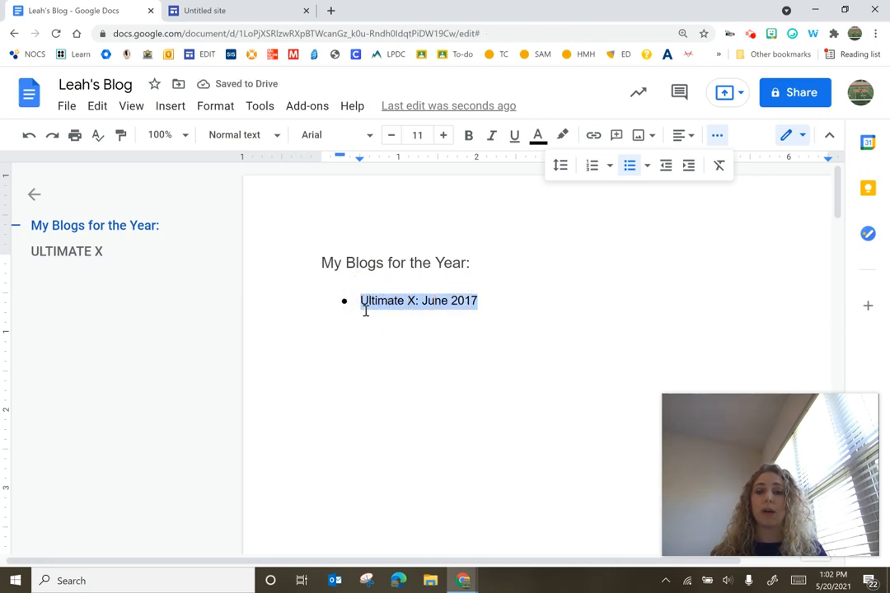
left_click(369, 311)
left_click(476, 299)
left_click(479, 300)
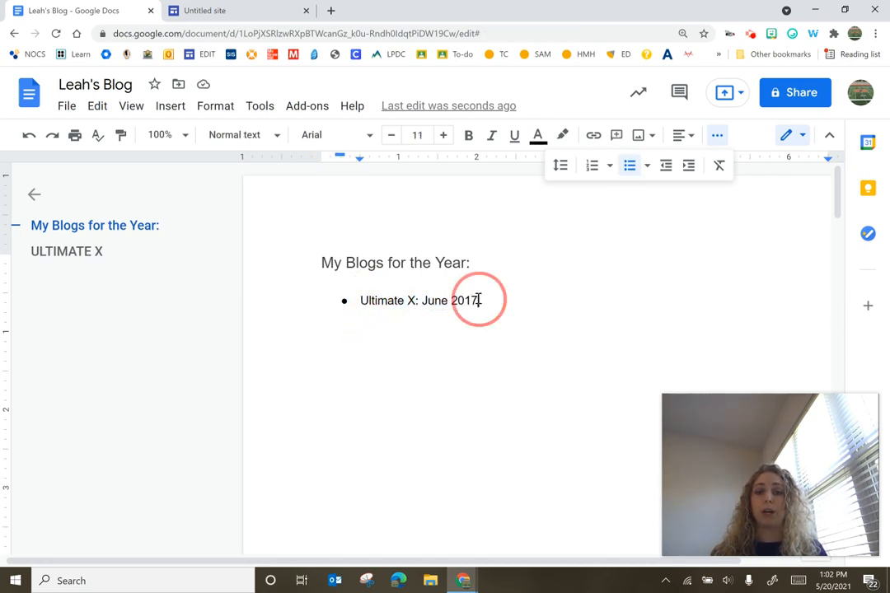
left_click(284, 338)
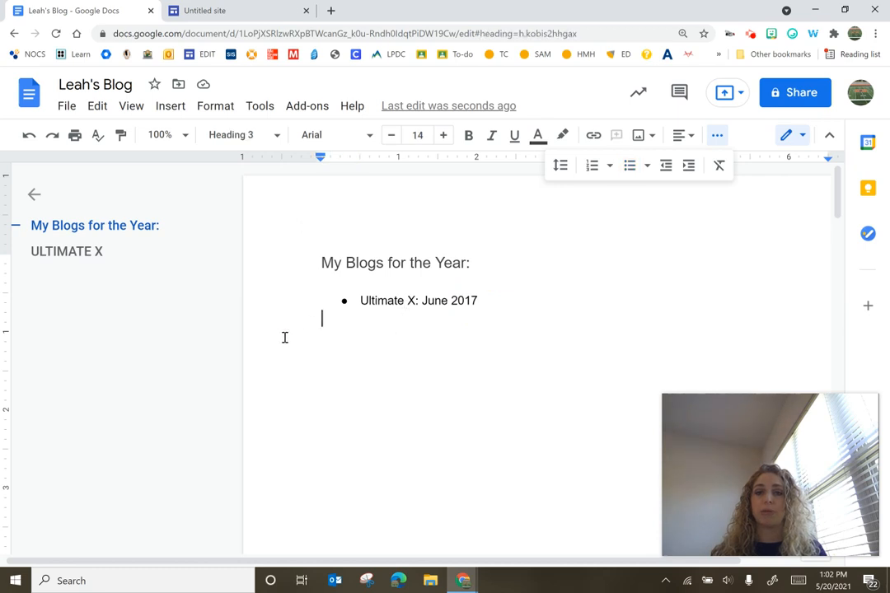
- Insert a bookmark at the ULTIMATE X heading of the blog post on the second page
scroll(284, 335, "down", 10)
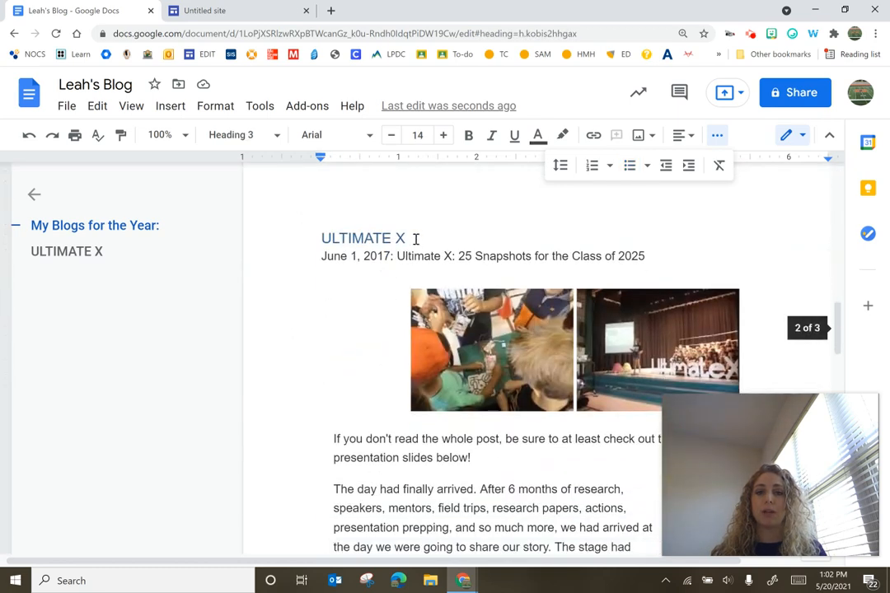
left_click_drag(408, 237, 323, 237)
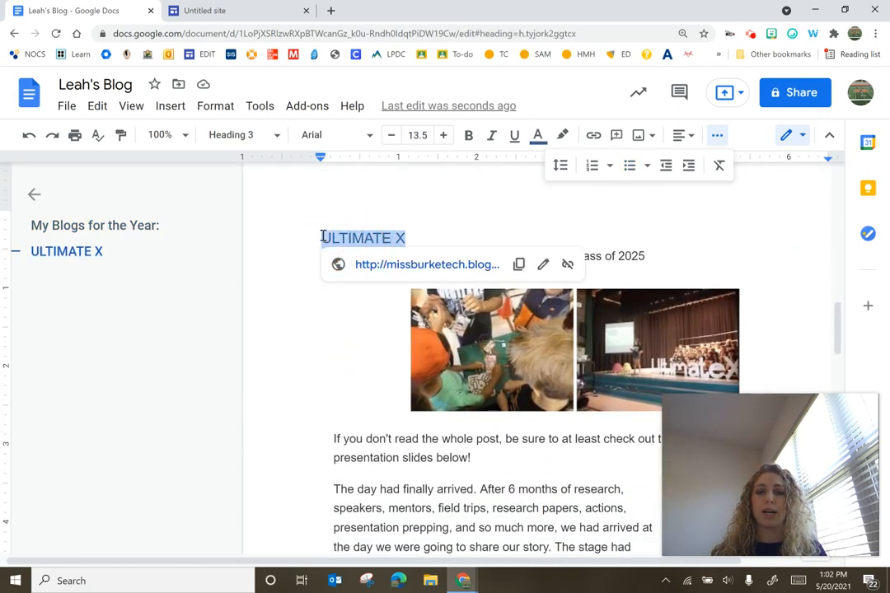
left_click(168, 106)
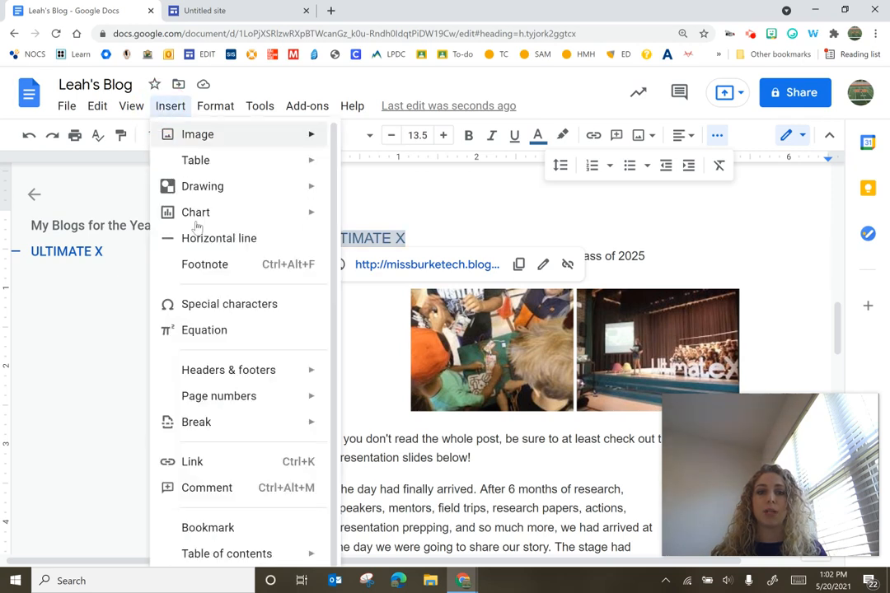
left_click(206, 529)
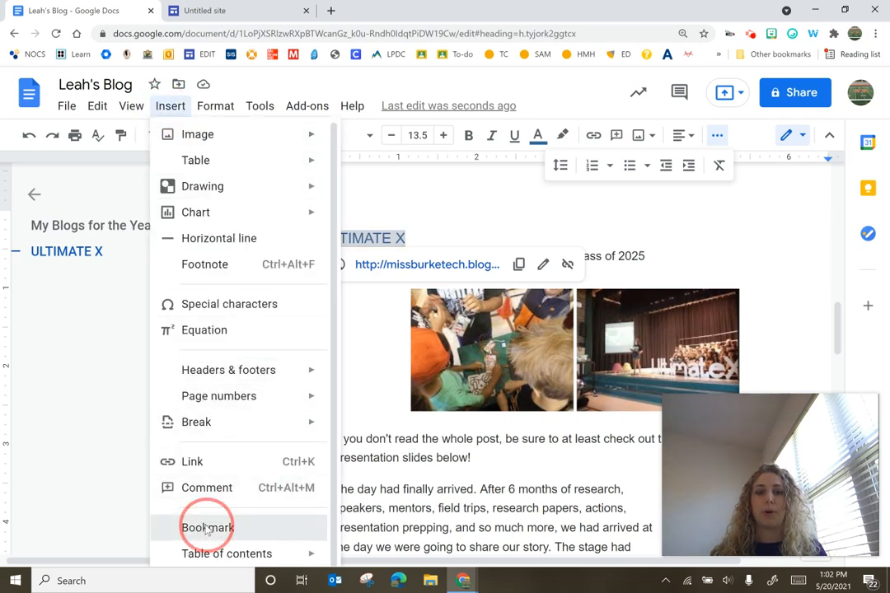
left_click(285, 235)
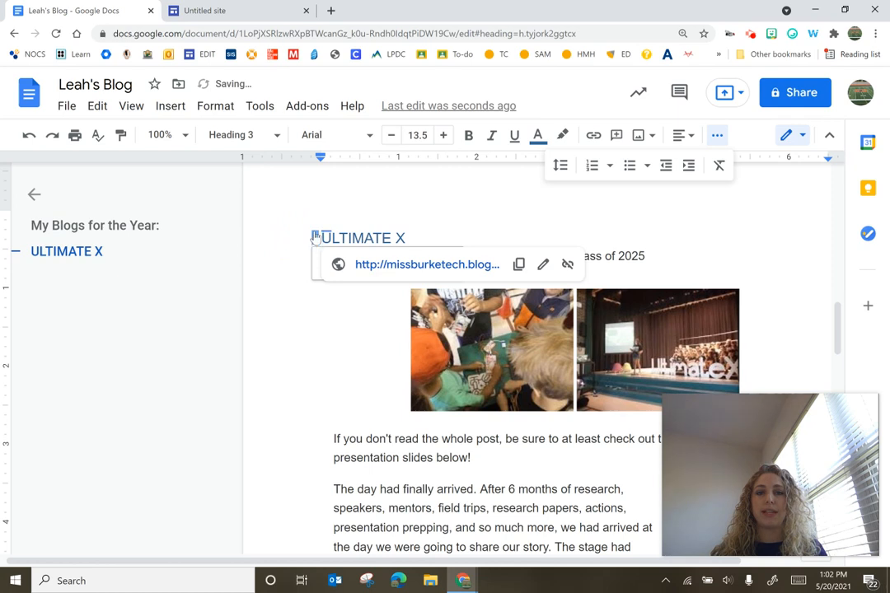
left_click(484, 225)
- Link the bullet text "Ultimate X: June 2017" on the first page to the document's ULTIMATE X heading
scroll(483, 225, "up", 10)
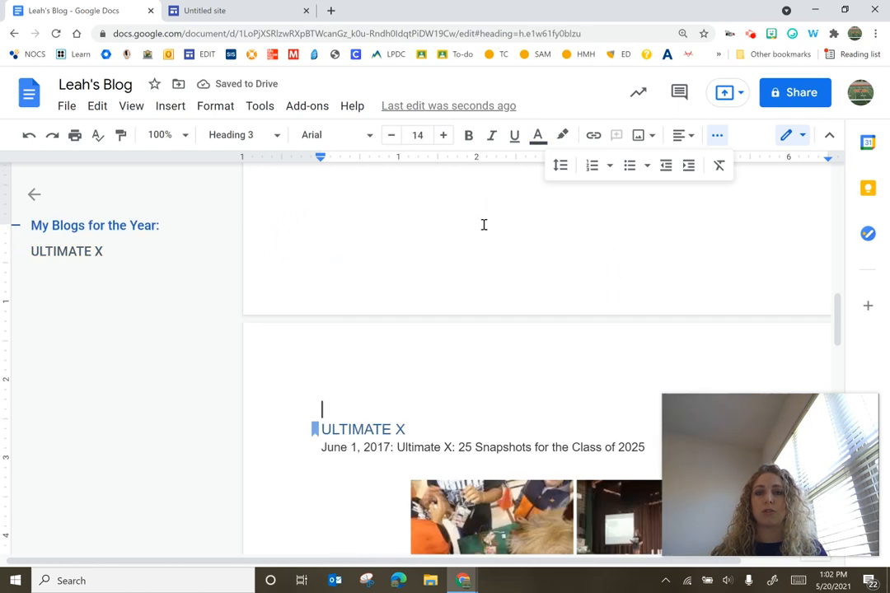
left_click_drag(484, 300, 358, 302)
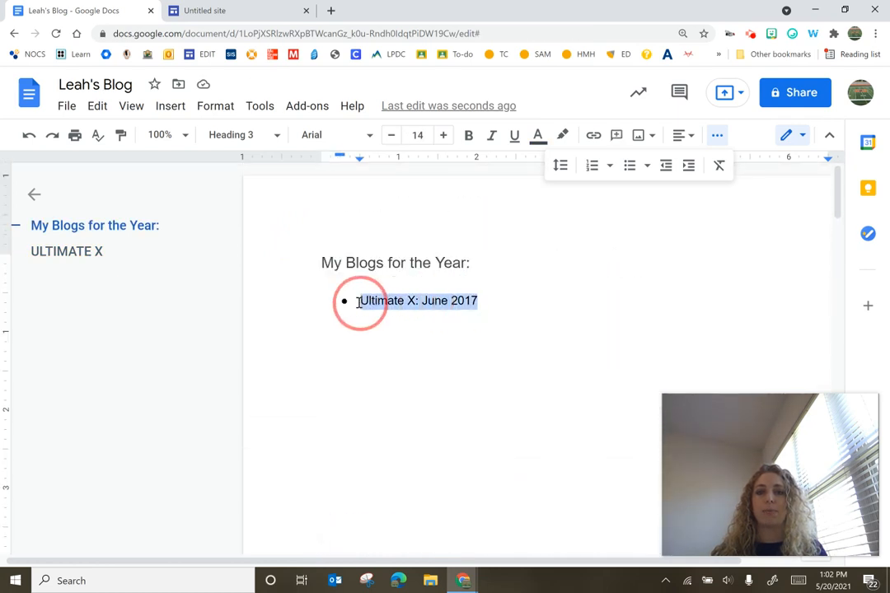
left_click(171, 105)
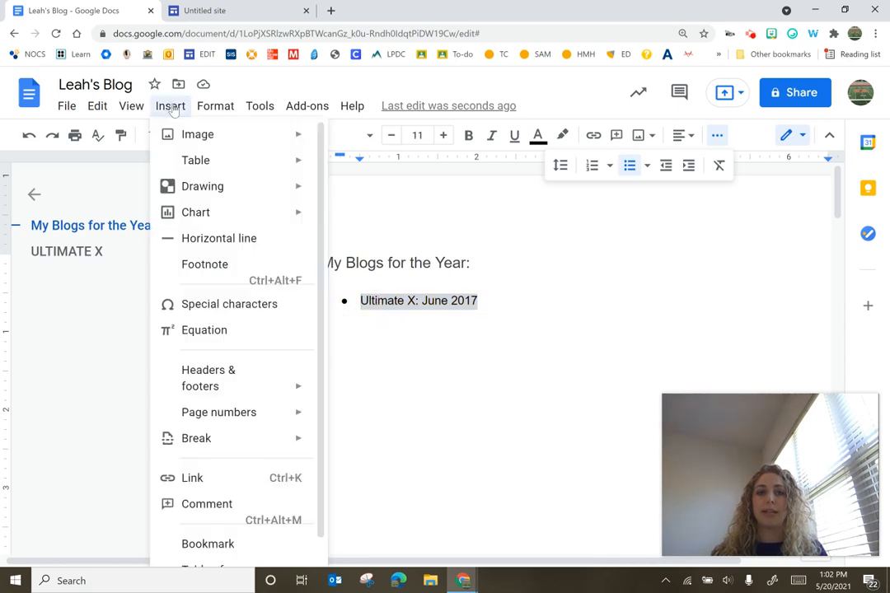
left_click(224, 464)
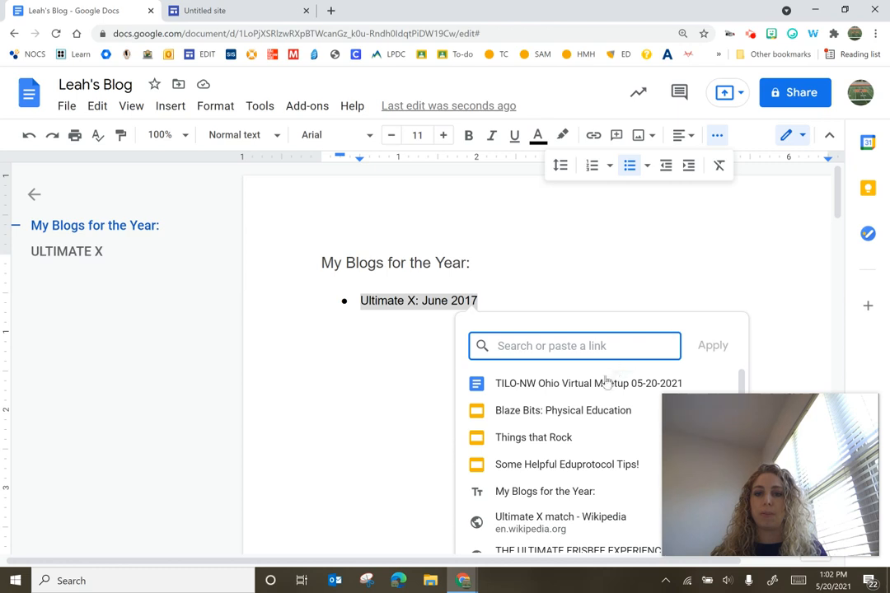
scroll(557, 412, "down", 5)
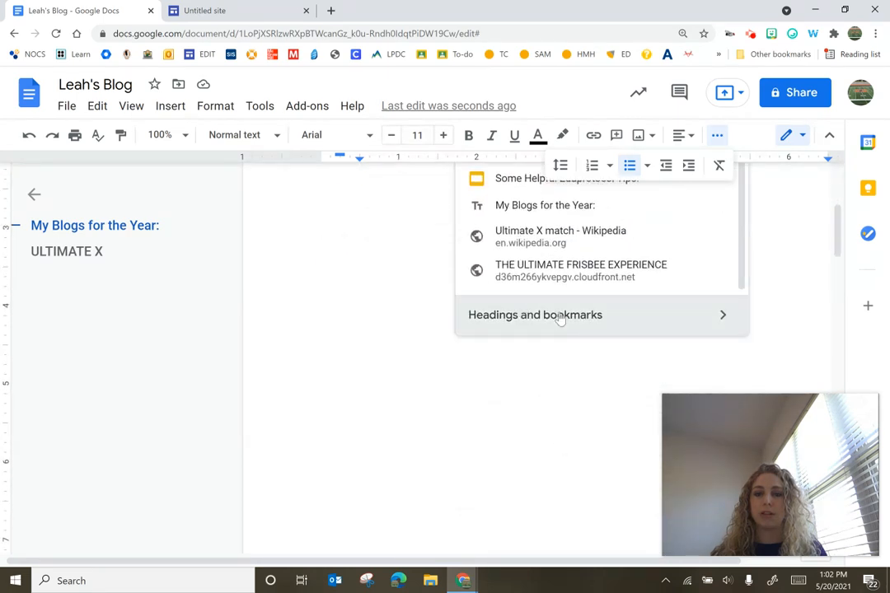
left_click(561, 319)
left_click(507, 383)
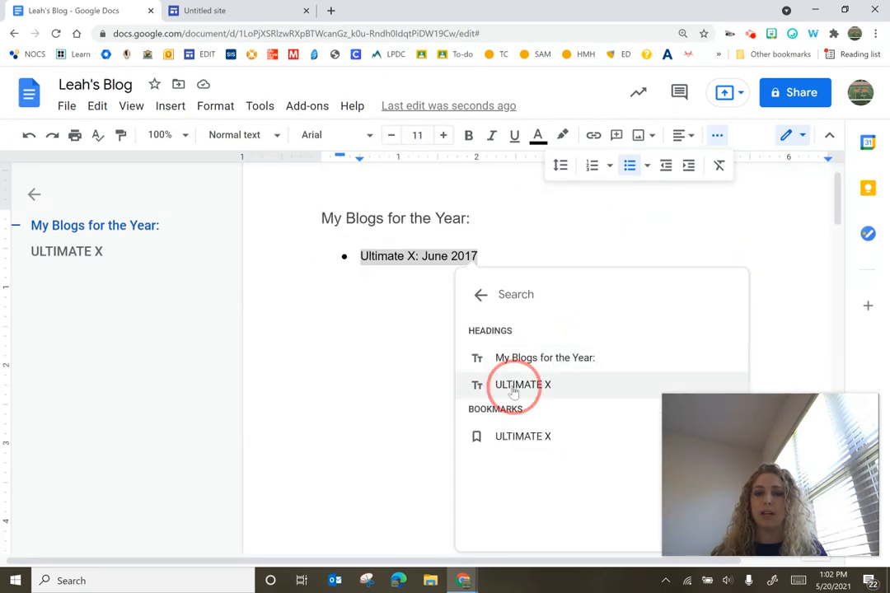
- Test the "Ultimate X: June 2017" link by following it to the ULTIMATE X heading, and return to the bullet on the first page
scroll(430, 322, "up", 1)
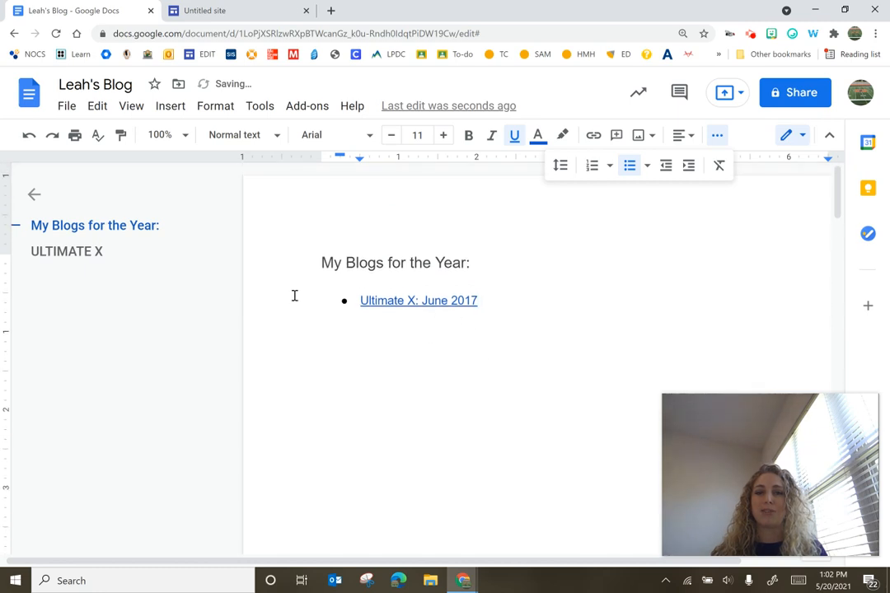
left_click(435, 301)
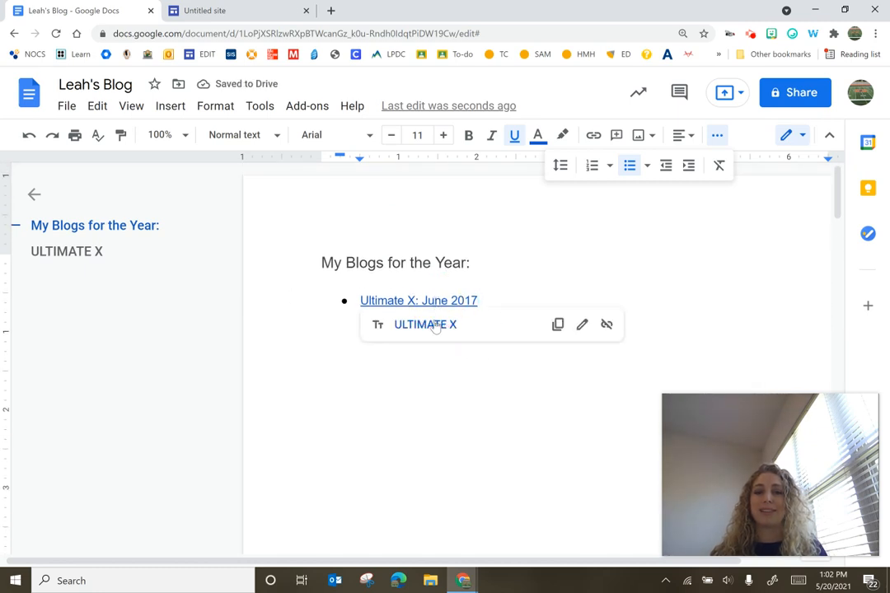
left_click(435, 324)
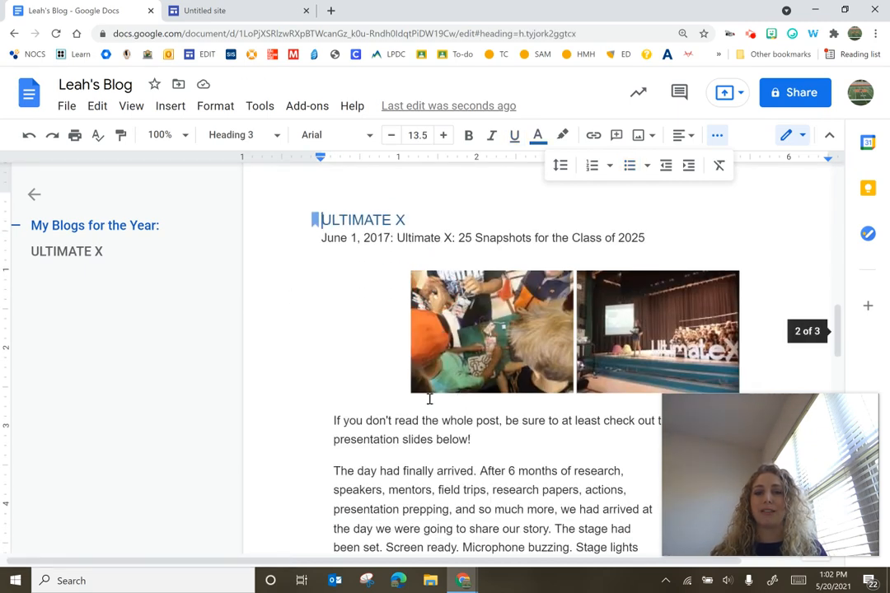
scroll(440, 422, "up", 5)
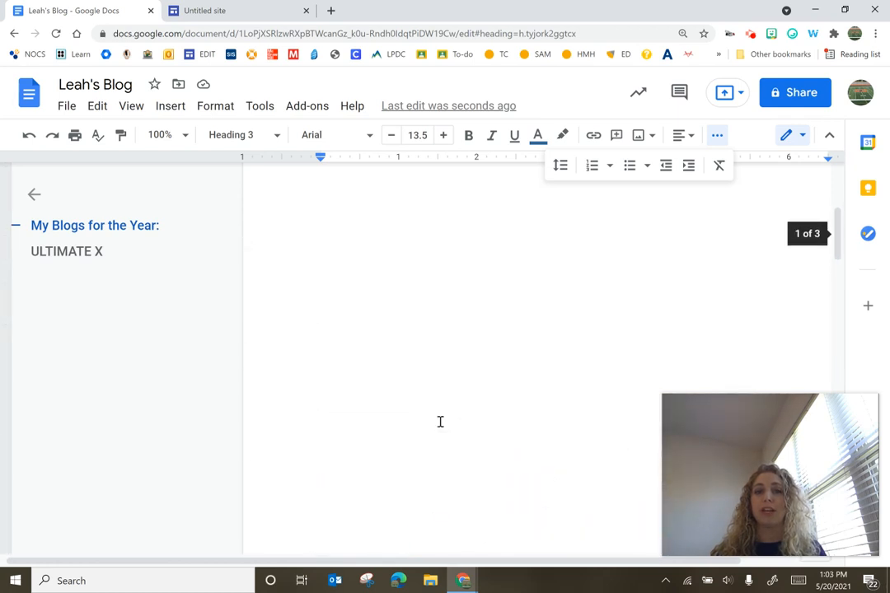
scroll(445, 388, "up", 5)
left_click(479, 302)
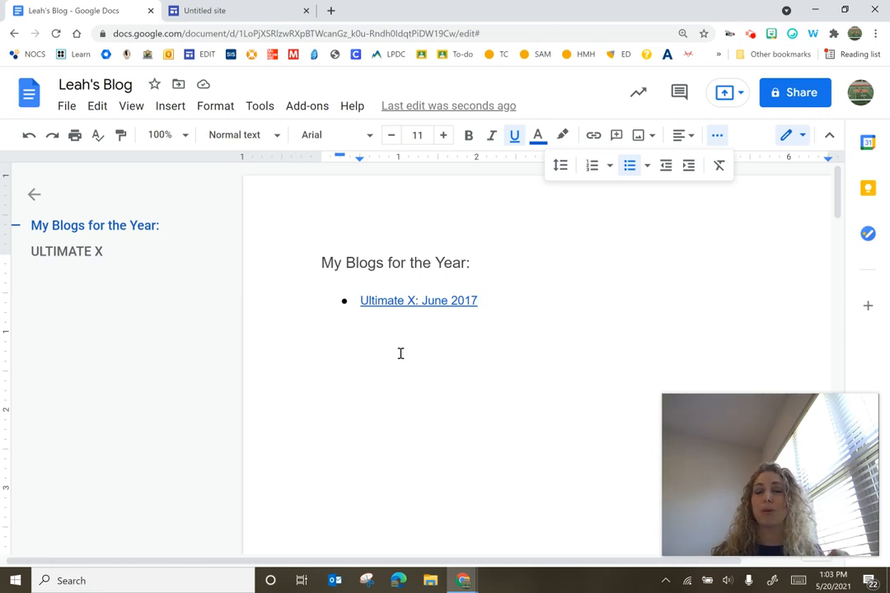
- Open the document's sharing settings and change the link access to North Olmsted City Schools
left_click(799, 102)
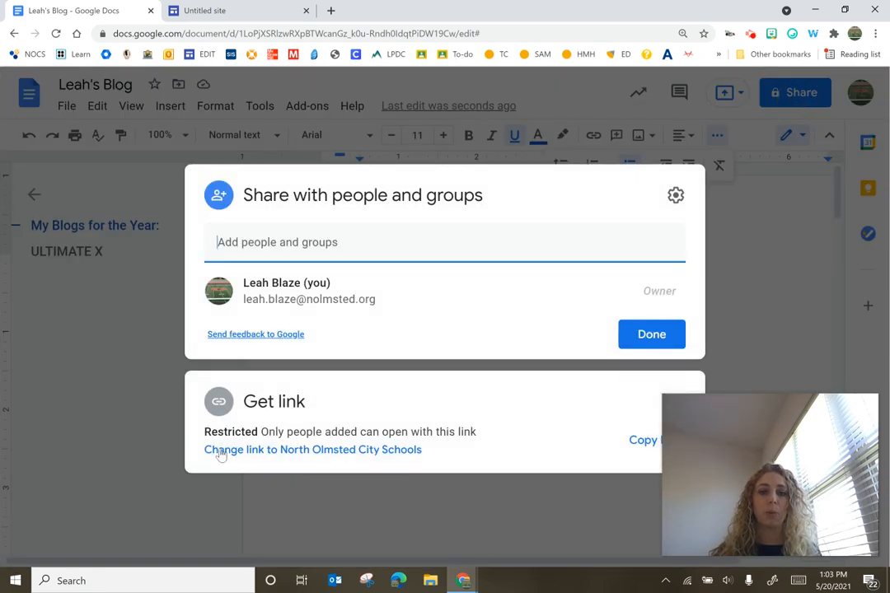
left_click(293, 451)
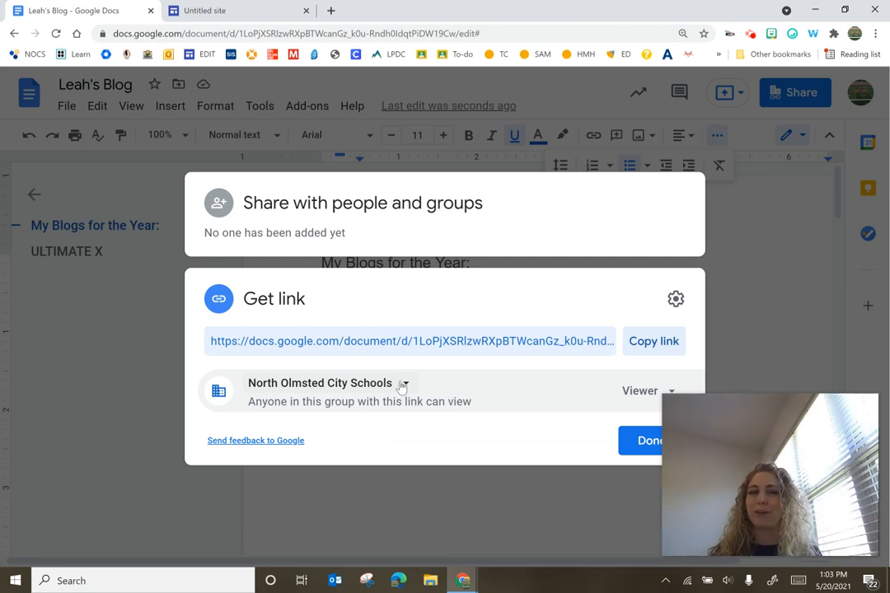
left_click(402, 385)
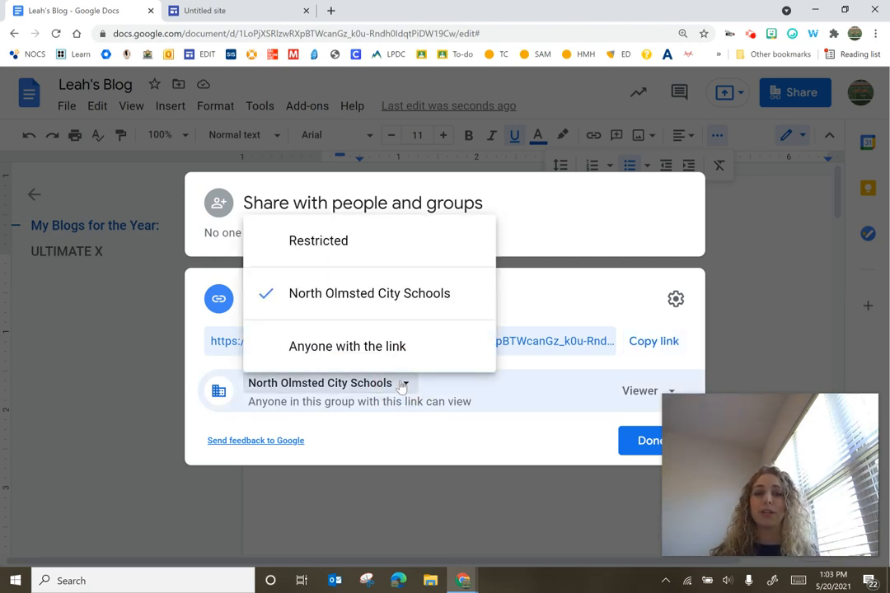
left_click(402, 385)
- Set the link permission for North Olmsted City Schools to Commenter and finish sharing
left_click(617, 393)
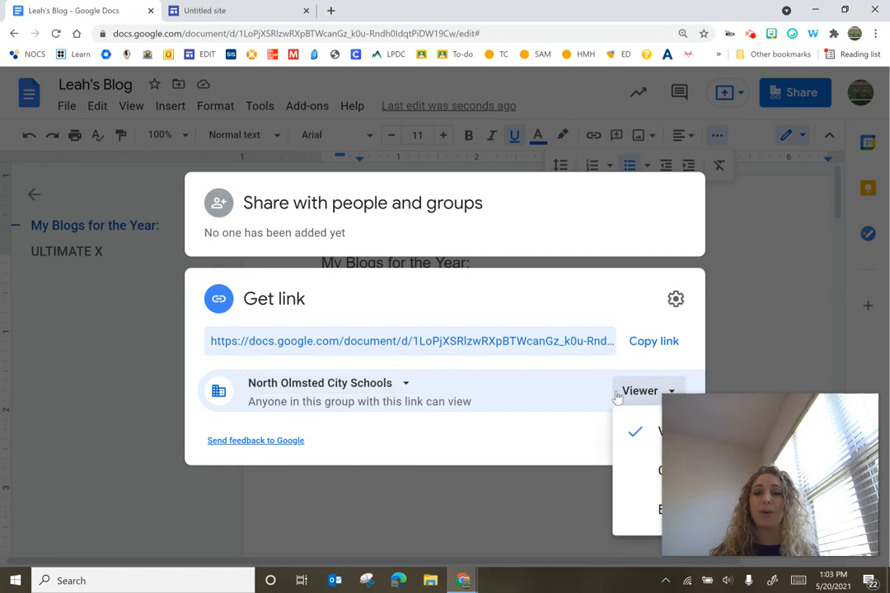
left_click_drag(693, 407, 701, 205)
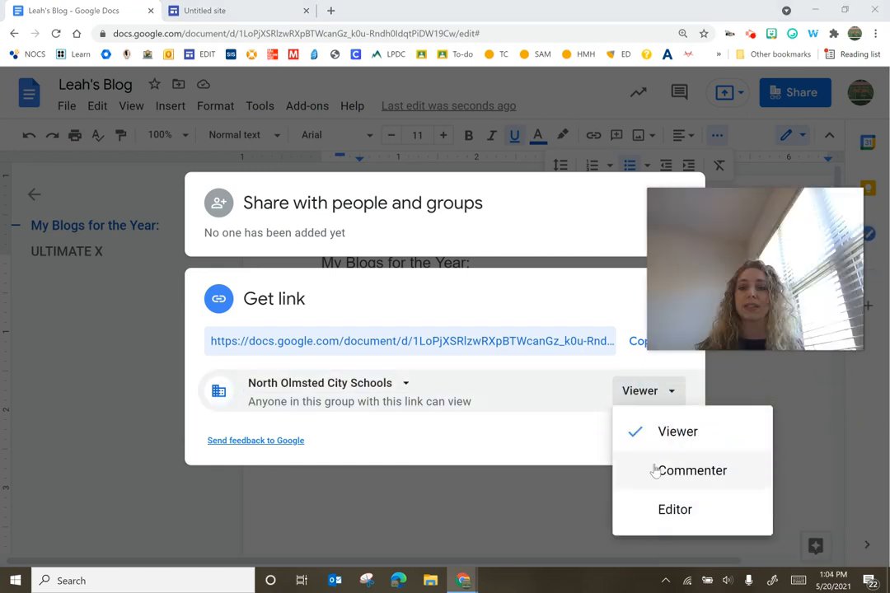
left_click(699, 446)
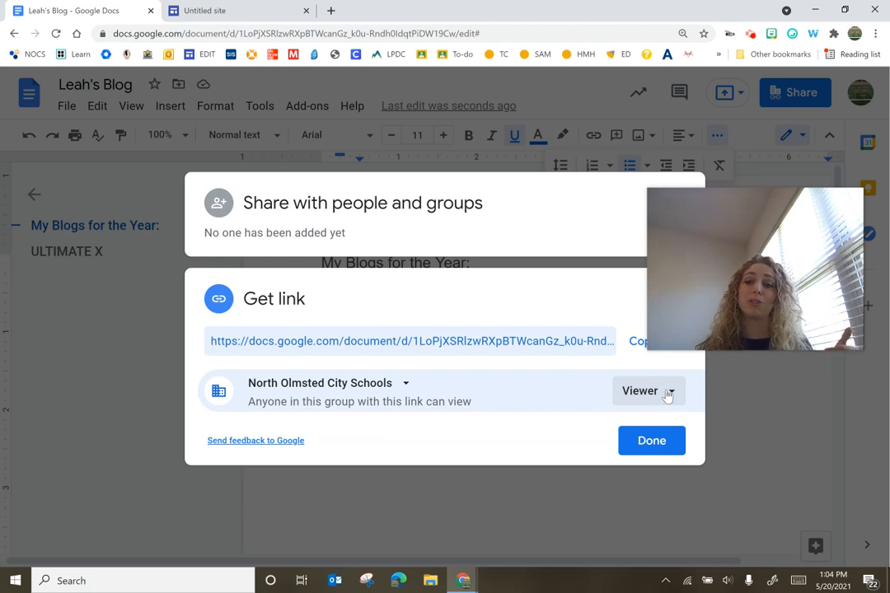
left_click(668, 394)
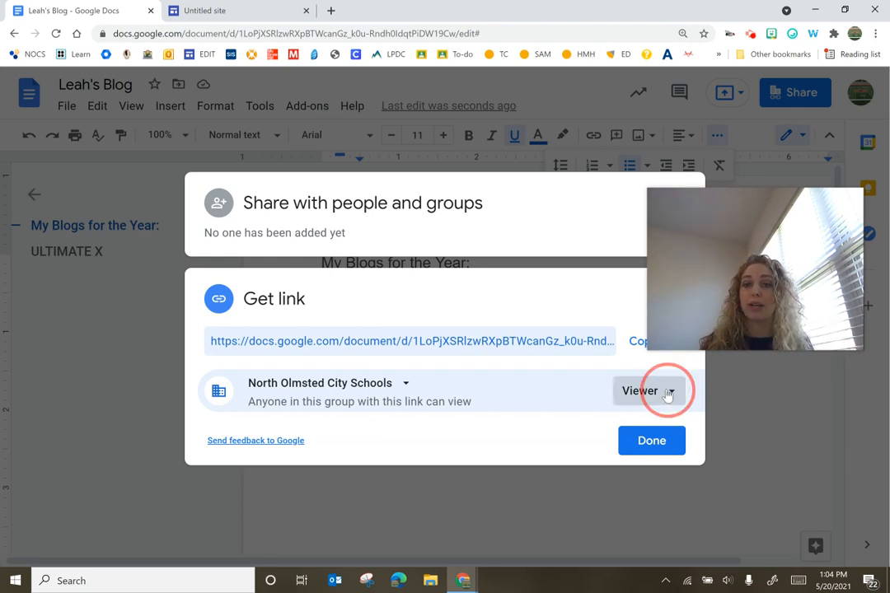
left_click(647, 476)
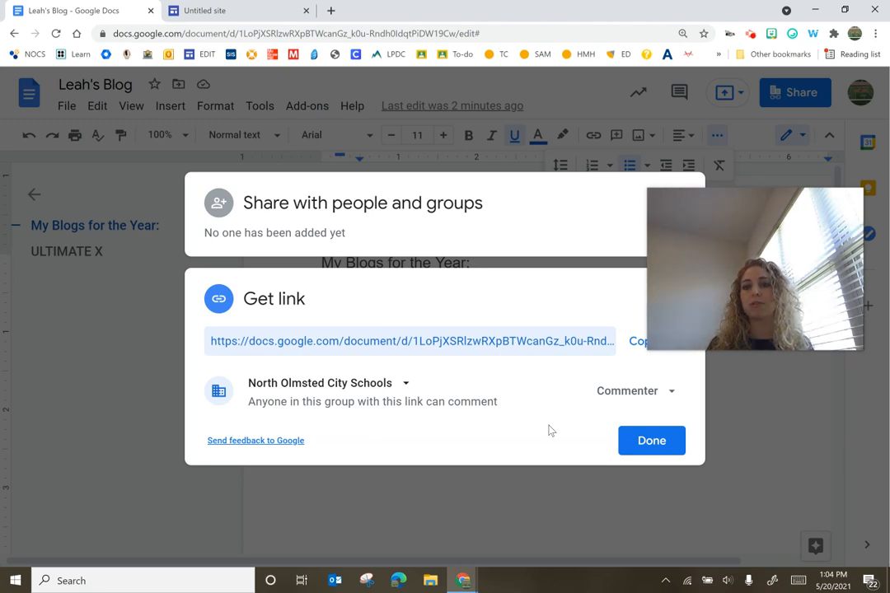
left_click(639, 390)
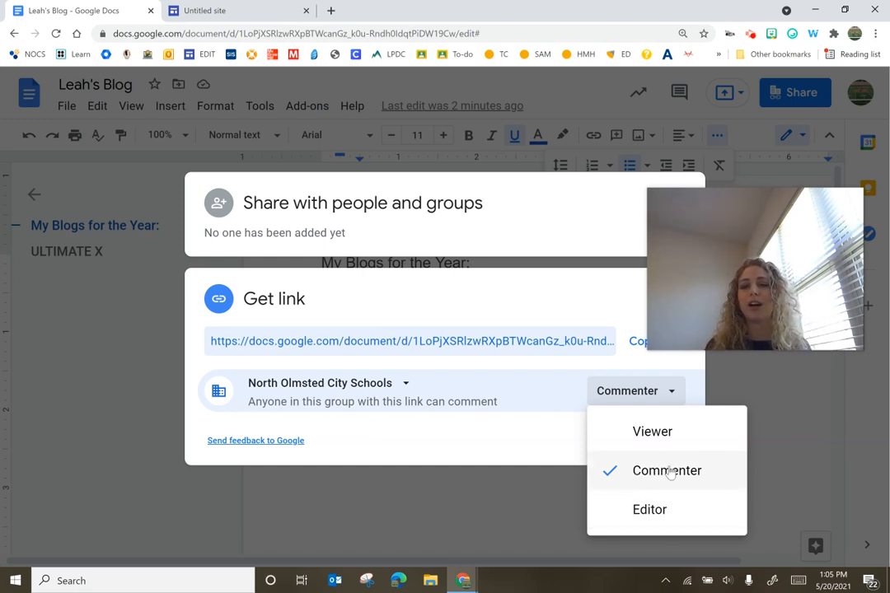
left_click(514, 443)
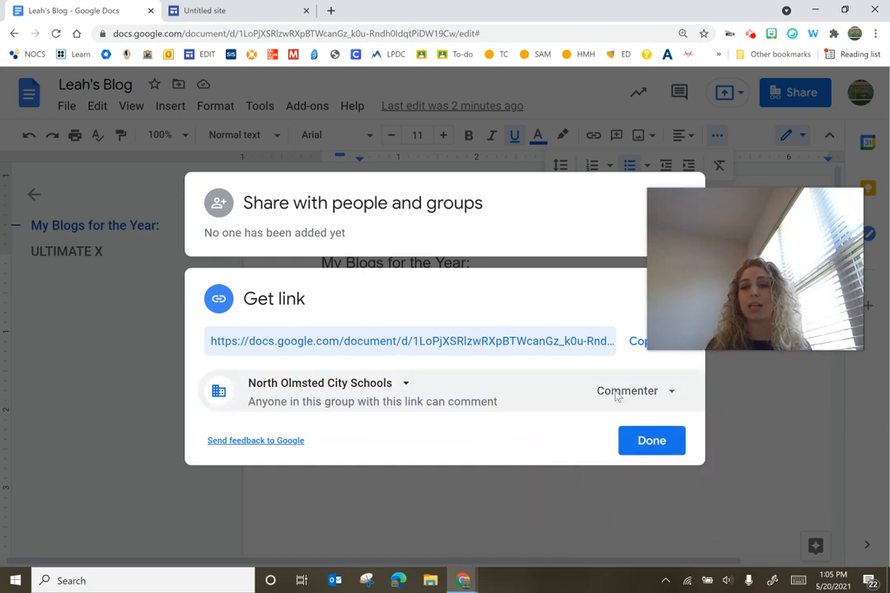
left_click(656, 447)
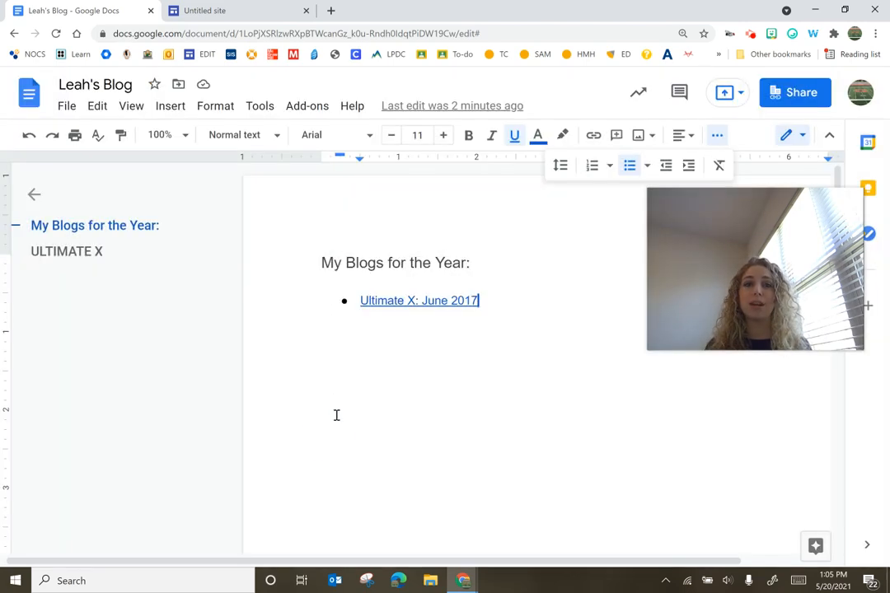
- Switch to the untitled site in Google Sites and go to the Sites home page
left_click(269, 16)
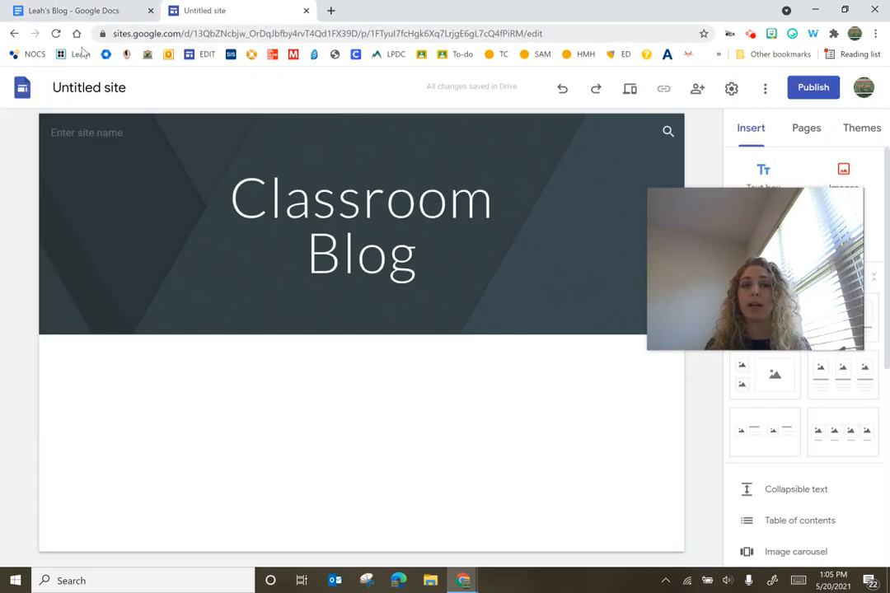
left_click(21, 87)
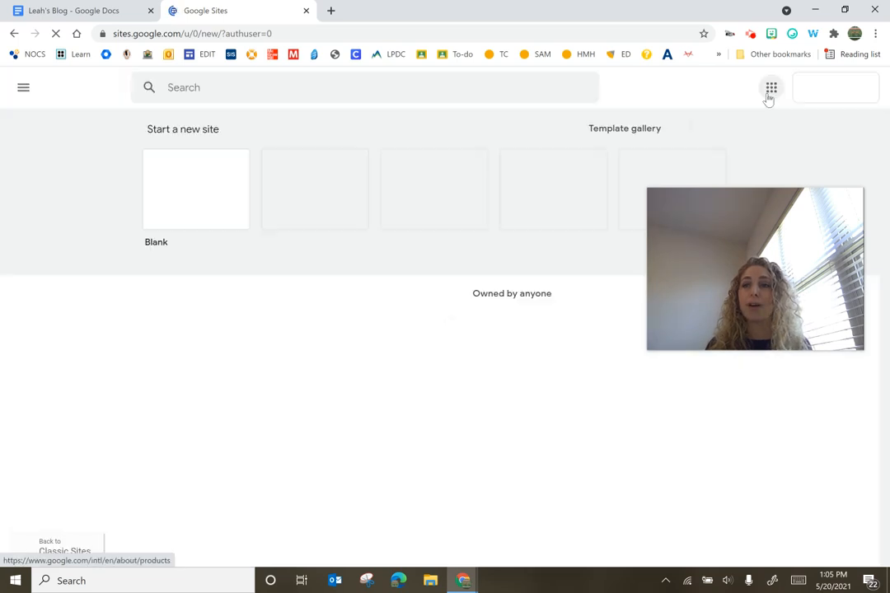
left_click(766, 93)
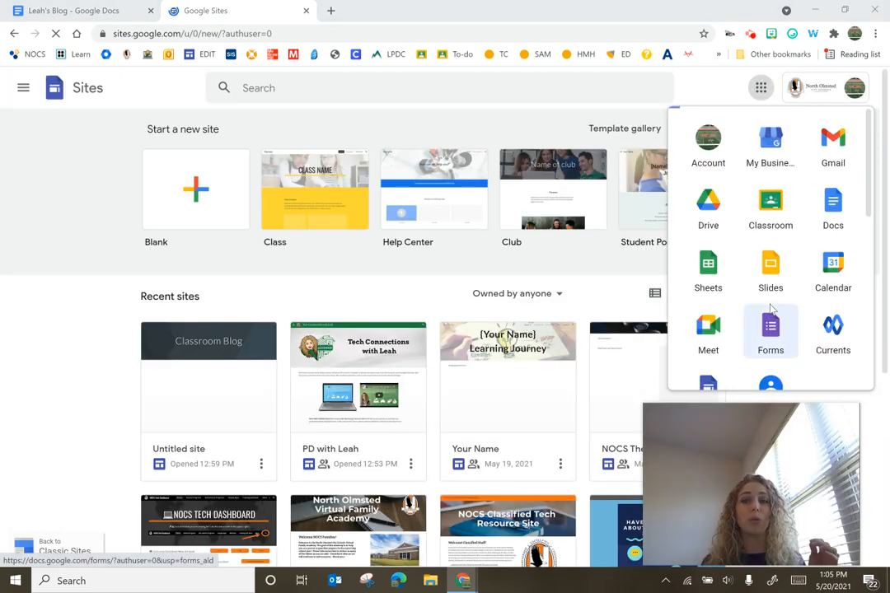
scroll(708, 362, "down", 3)
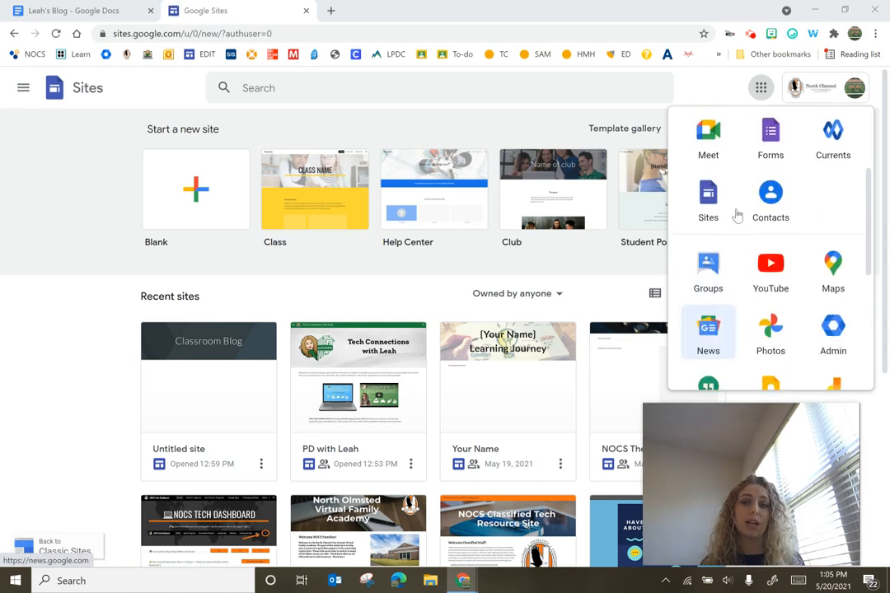
scroll(738, 216, "up", 3)
left_click(710, 199)
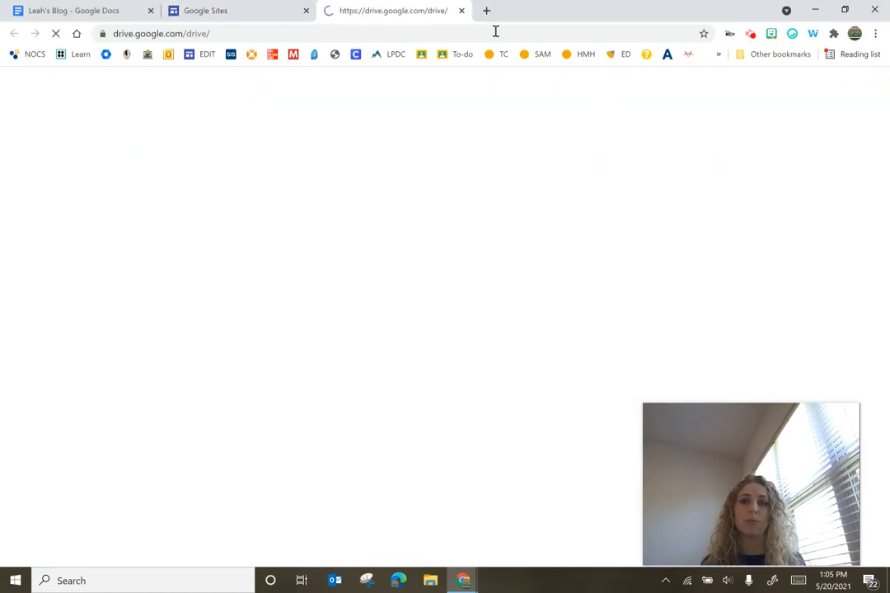
left_click(461, 10)
left_click(48, 252)
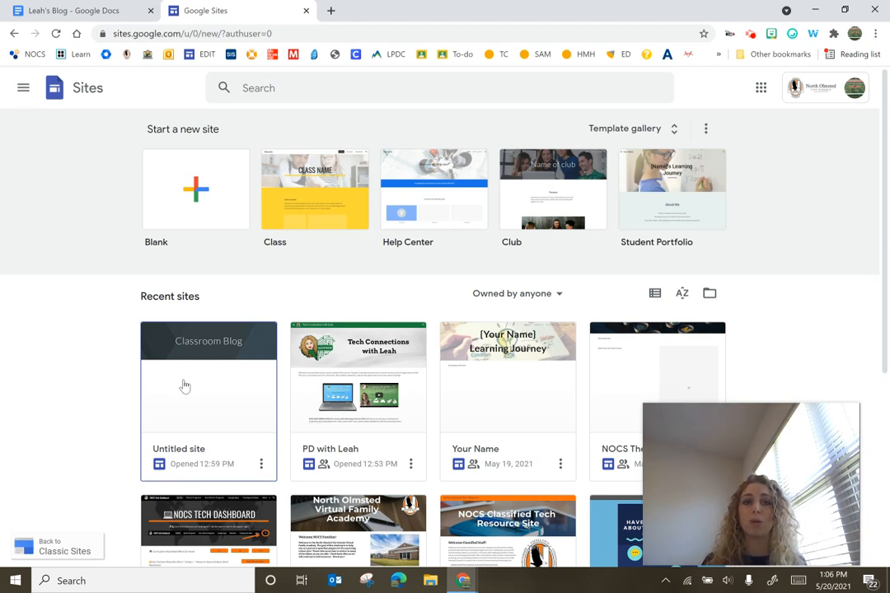
- Open the recent "Untitled site" with the Classroom Blog header and check its page list, insert options and title
left_click(184, 387)
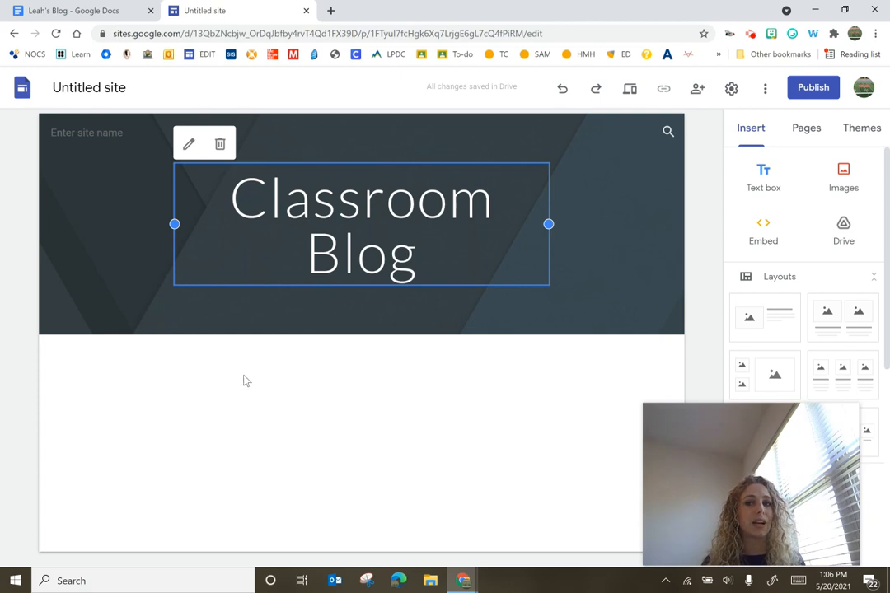
left_click(813, 130)
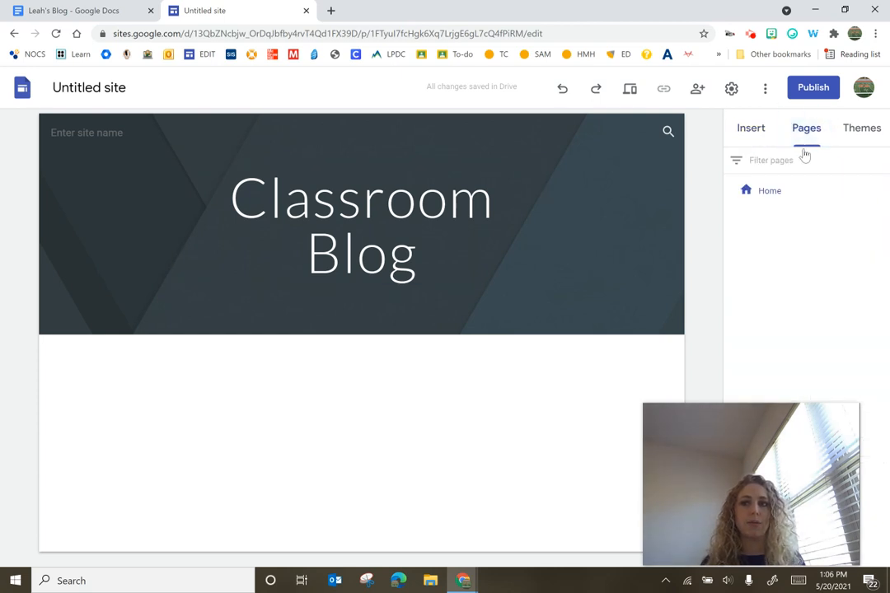
left_click_drag(796, 423, 175, 44)
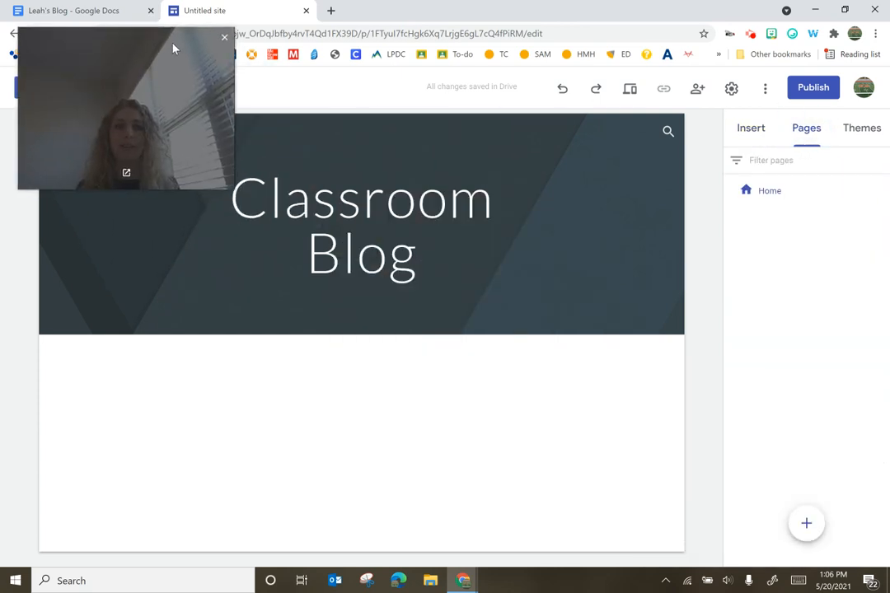
left_click(732, 134)
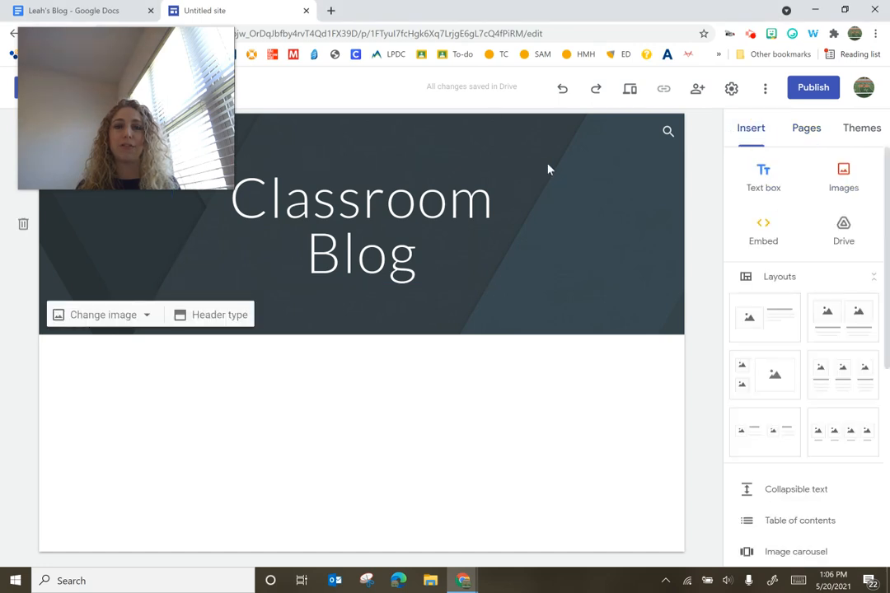
left_click_drag(175, 49, 532, 43)
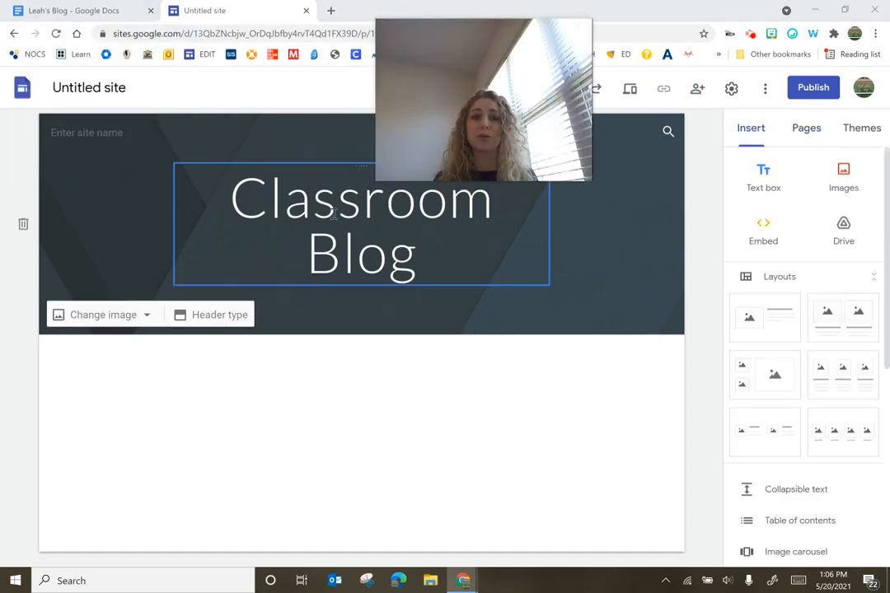
left_click_drag(228, 206, 441, 272)
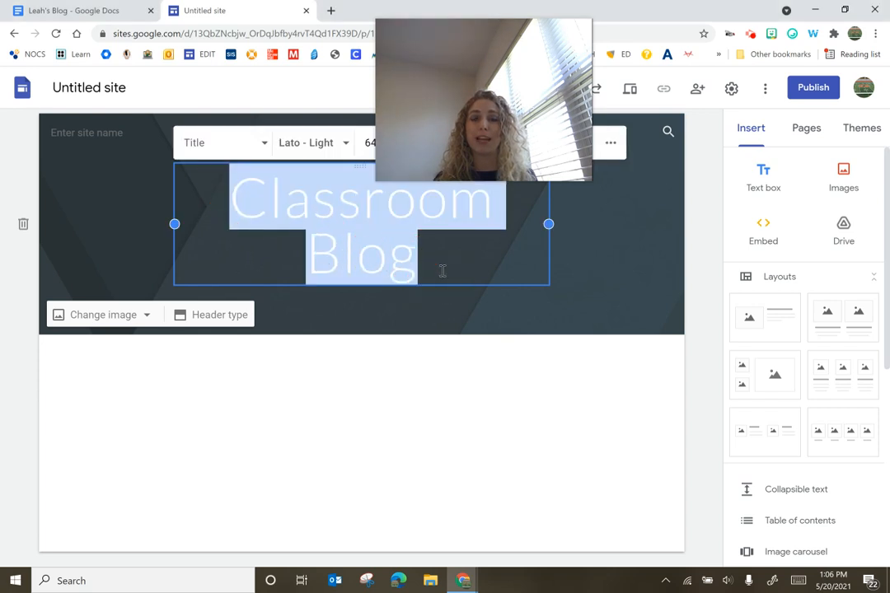
left_click(440, 269)
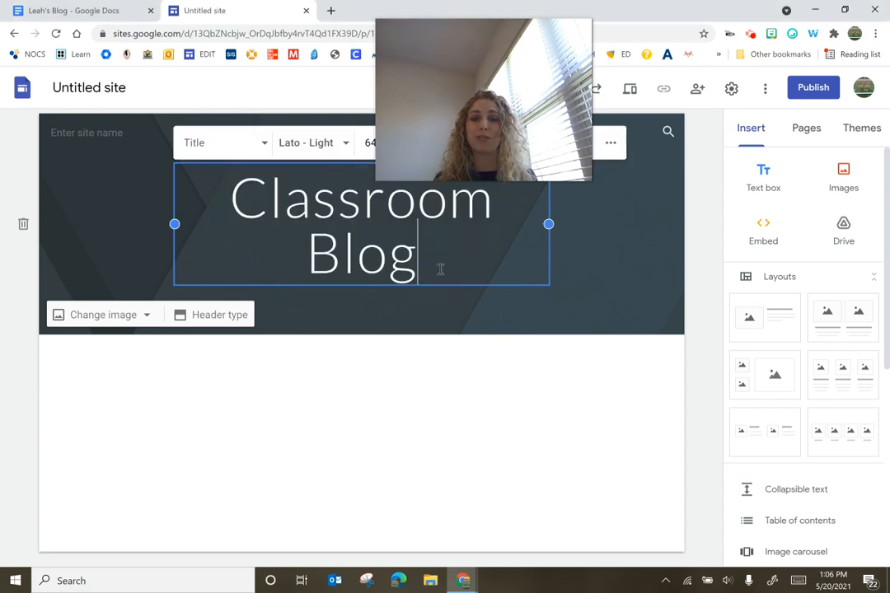
- Enter the teacher's title and surname followed by "'s Blog" as the site name and use it for the site file too
left_click(80, 132)
type("Mrs")
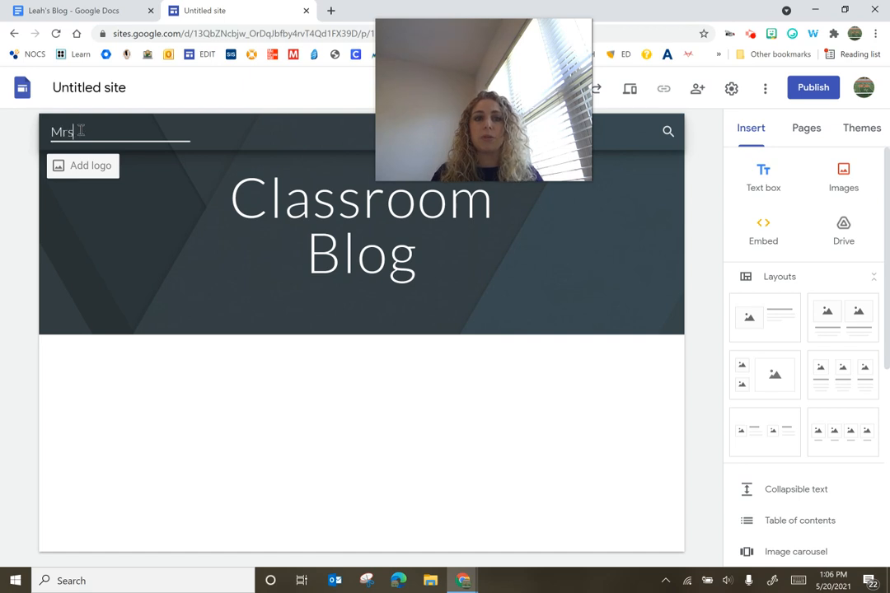
type(". Blaze")
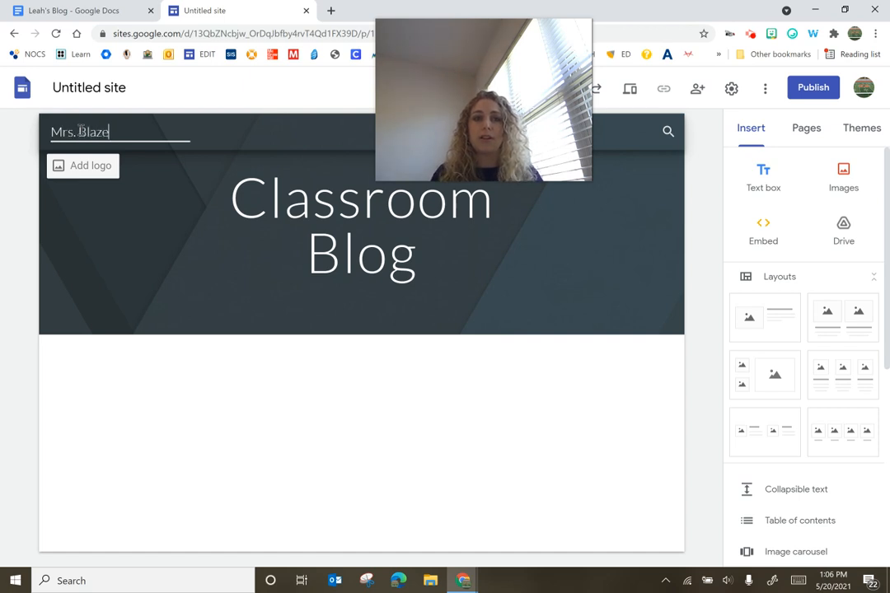
type("'s Blog")
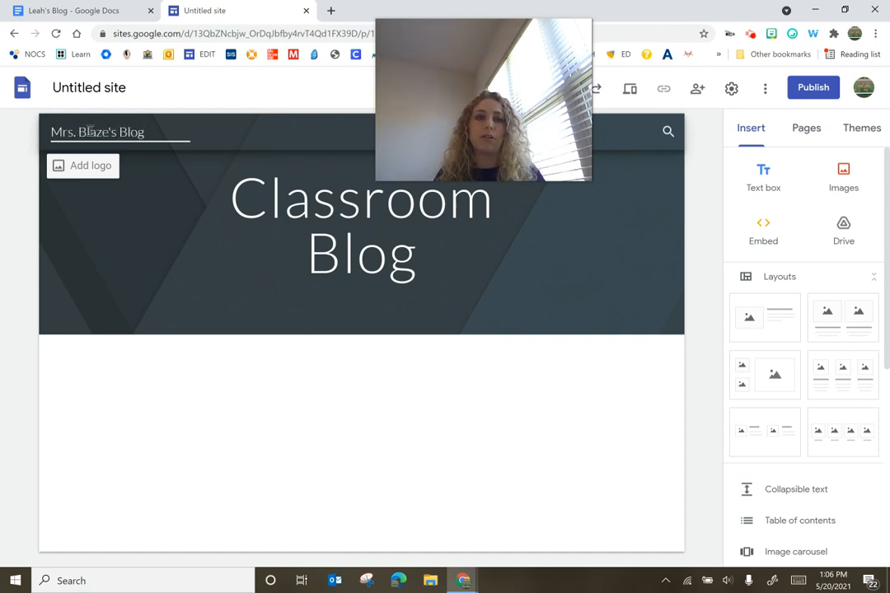
left_click(106, 95)
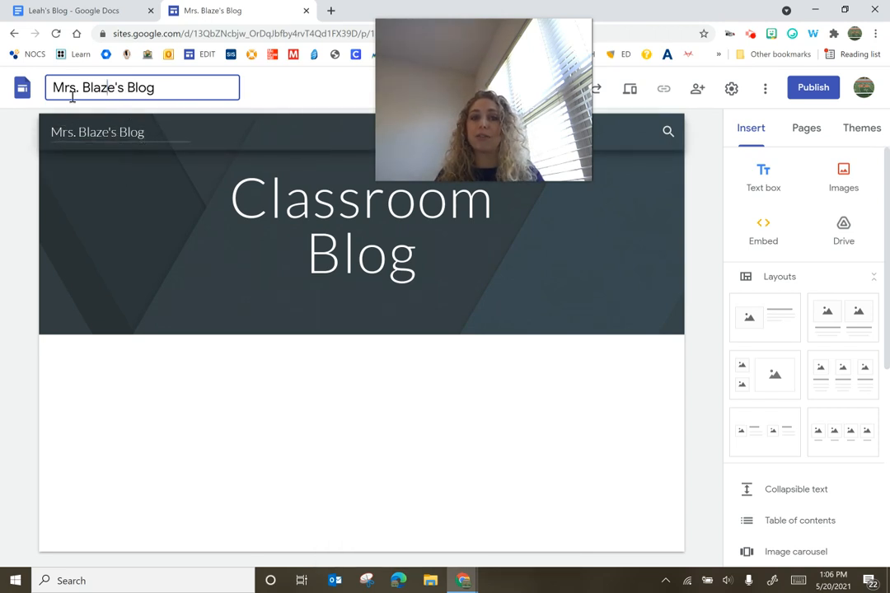
left_click(20, 120)
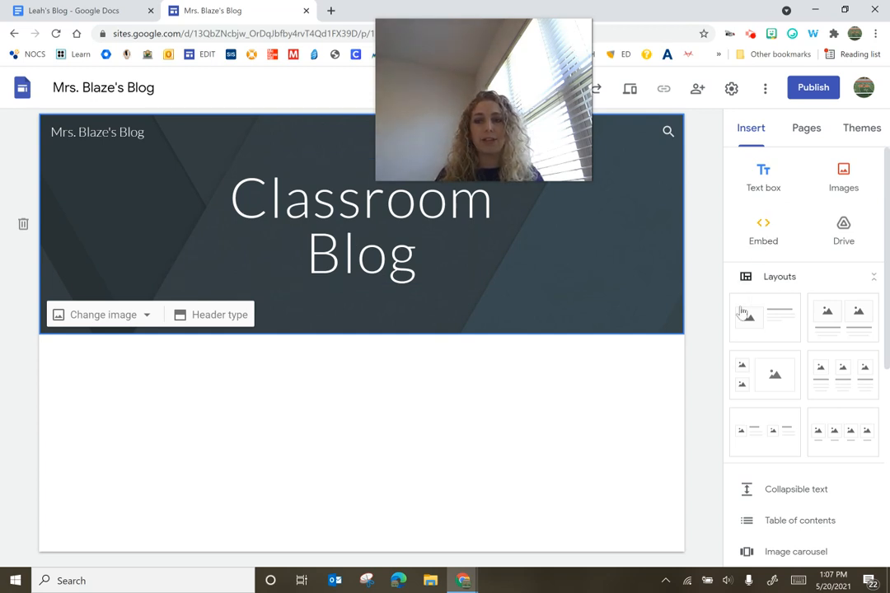
- Add a text box under the header reading "Check out blogs. Open the documents to leave comments if you would like:"
left_click(758, 190)
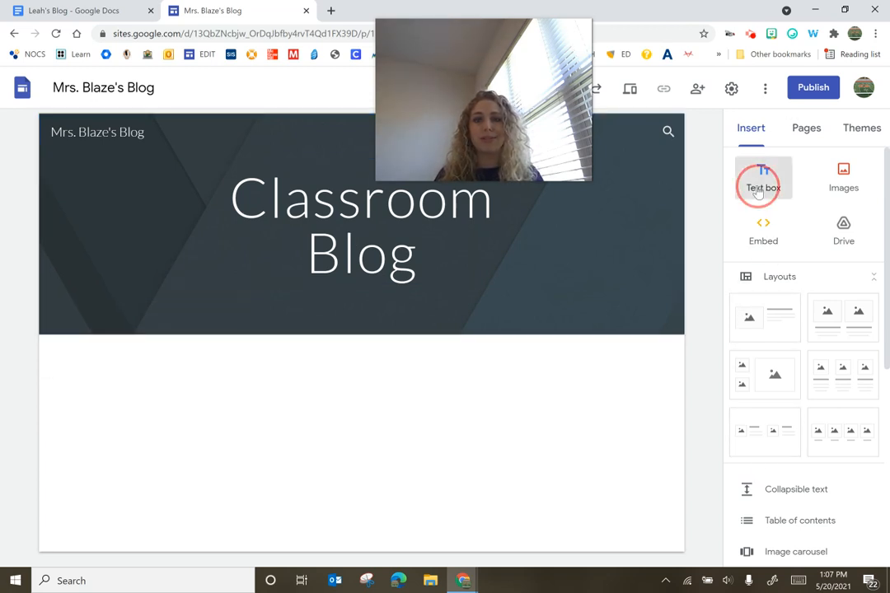
type("Chec")
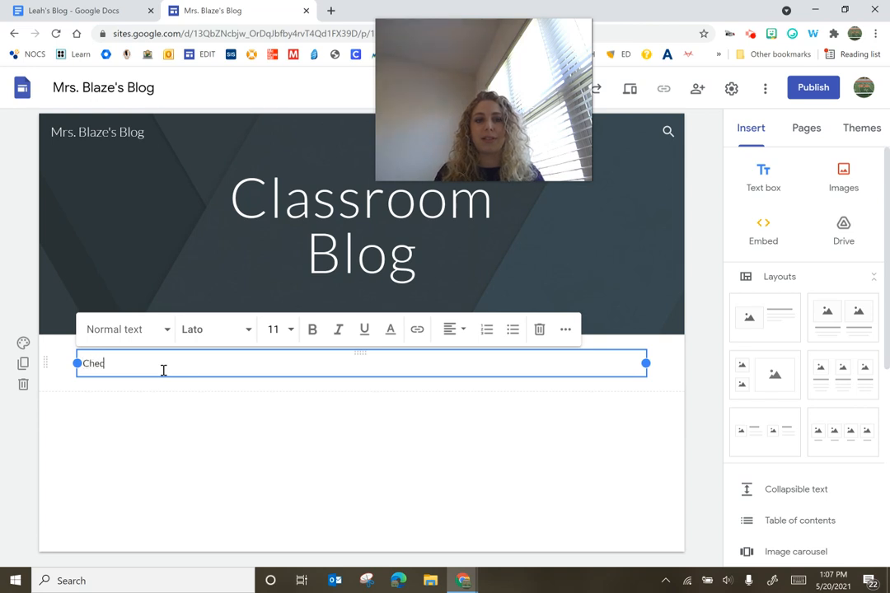
type("k out blogs. ")
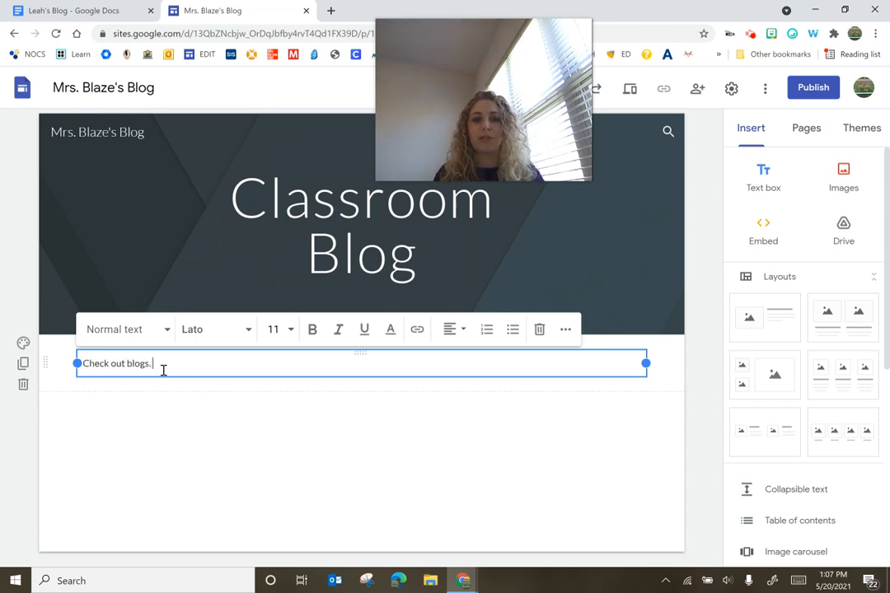
type("On")
type("en the ")
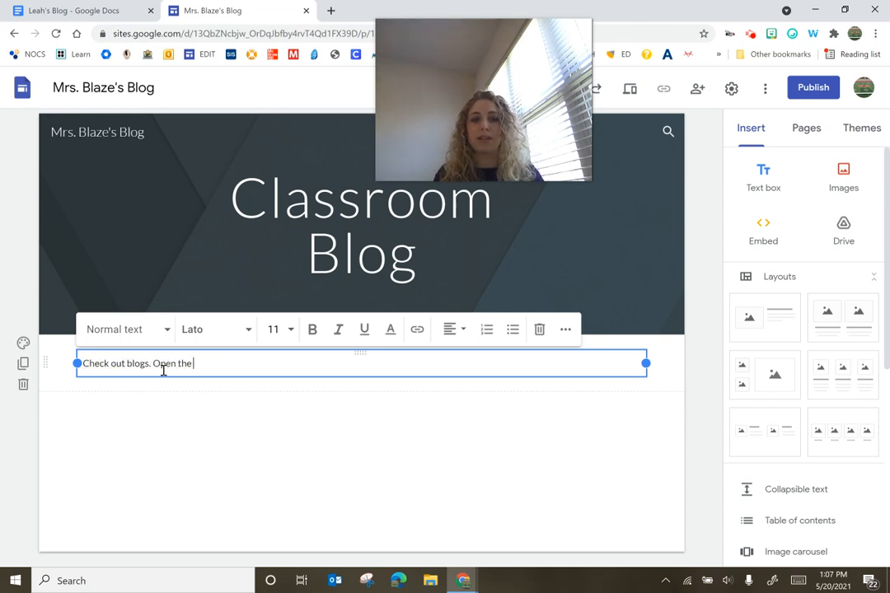
type("documents ")
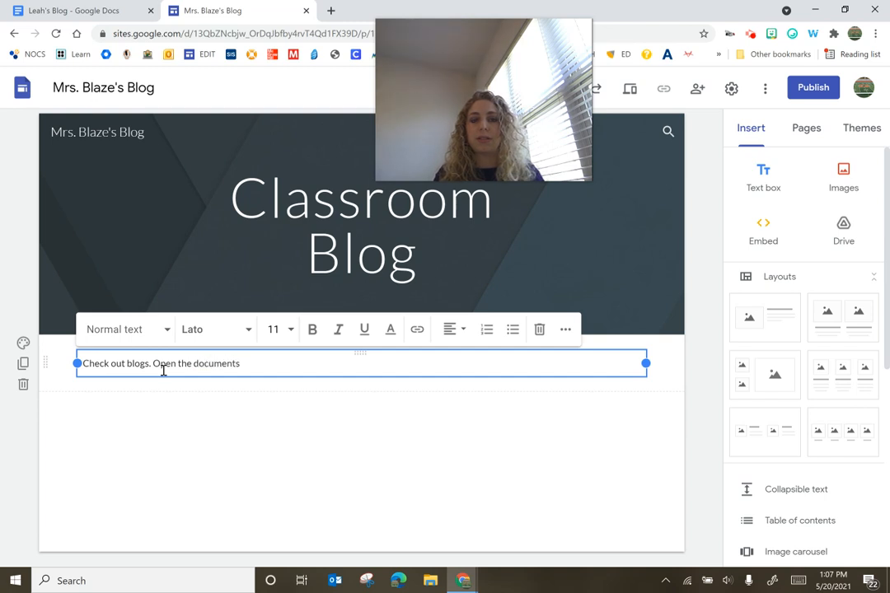
type("to leave com")
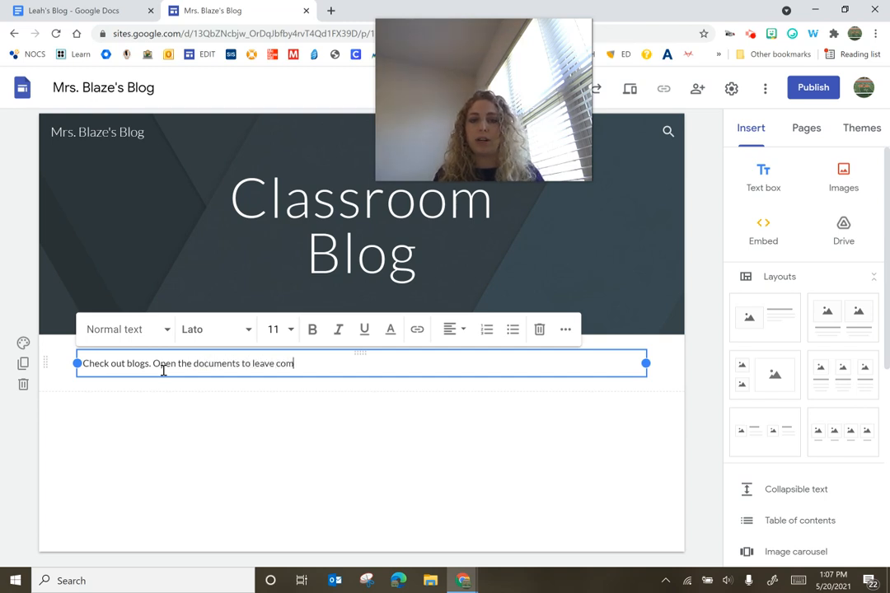
type("ments fi you")
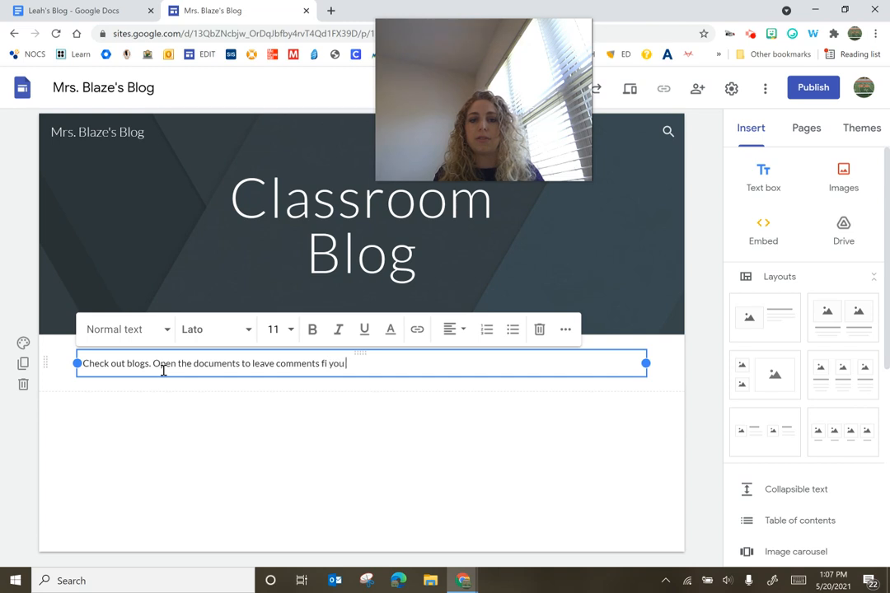
key("BackSpace")
key("BackSpace")
type("f you would like!")
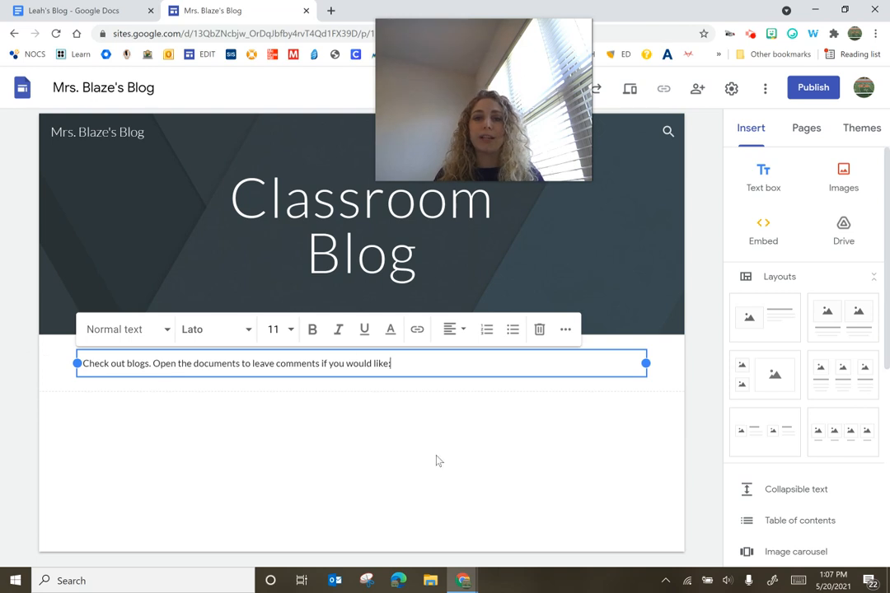
left_click(437, 460)
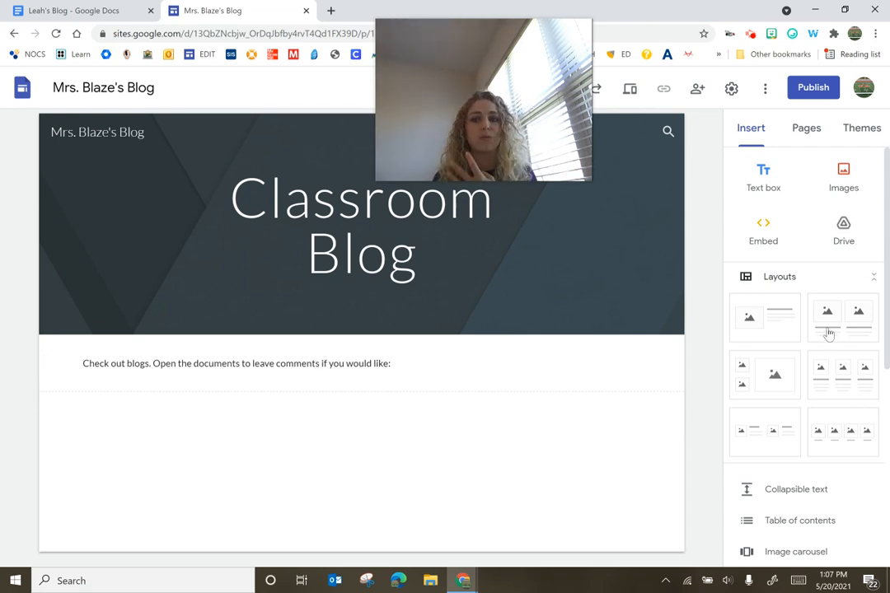
- Add a second text box below the first reading "Check out the blogs below:", keeping that line unbulleted
scroll(820, 371, "down", 3)
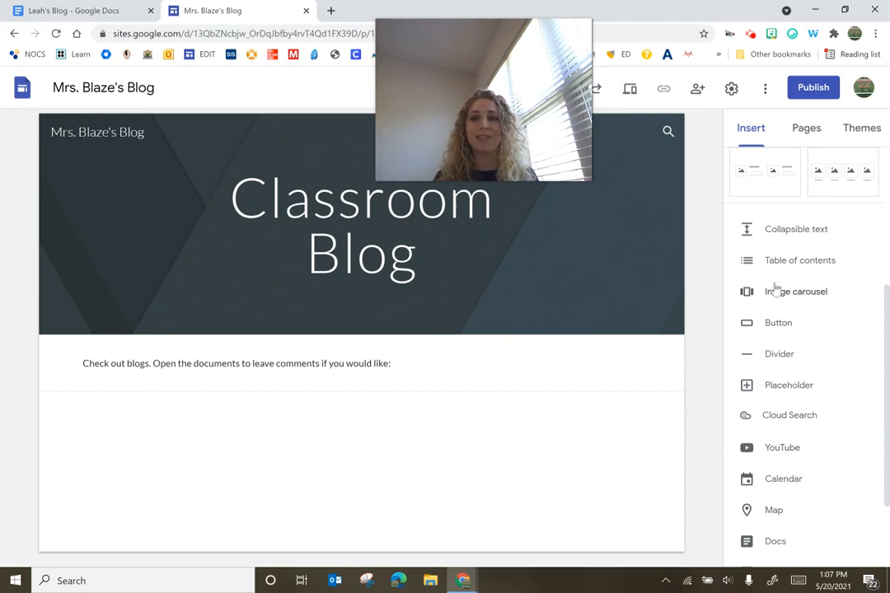
scroll(779, 291, "up", 3)
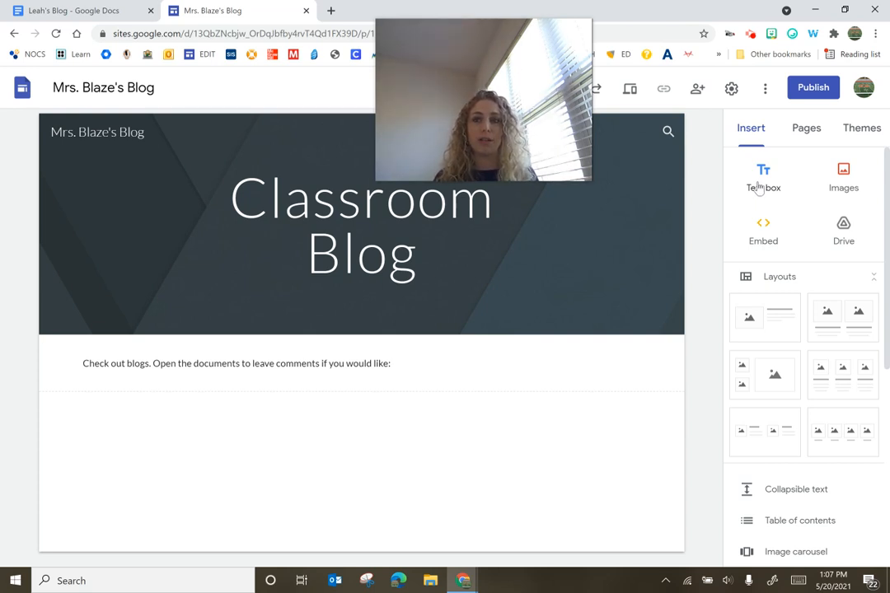
left_click(760, 186)
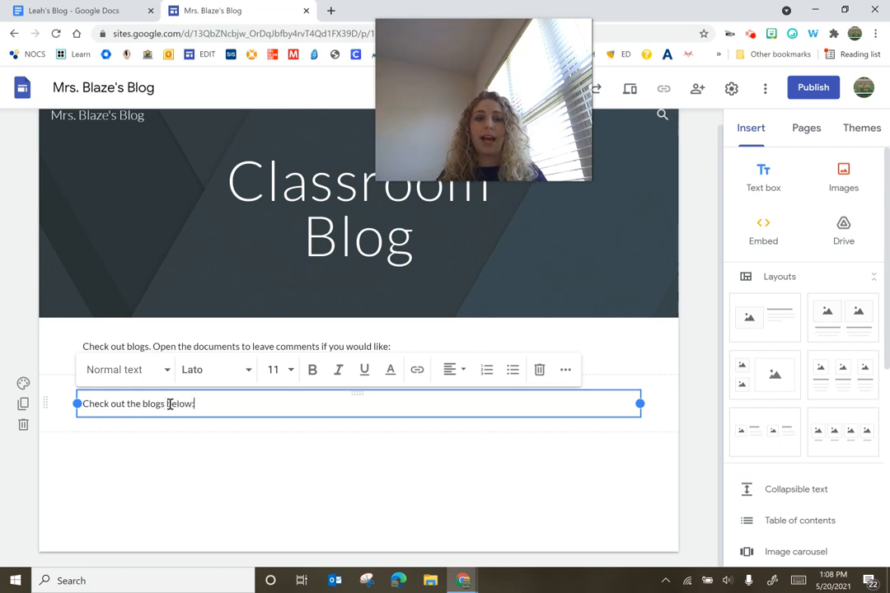
left_click(513, 369)
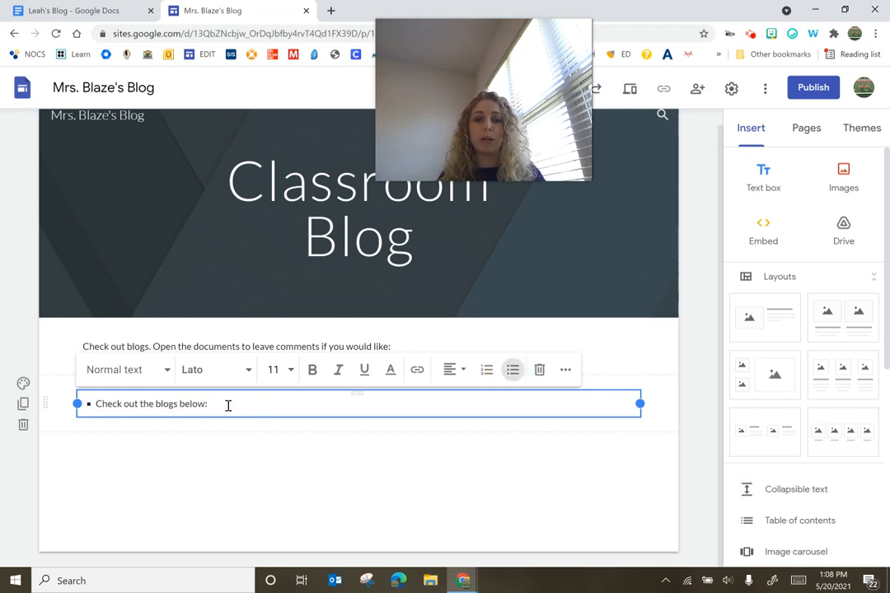
left_click(97, 405)
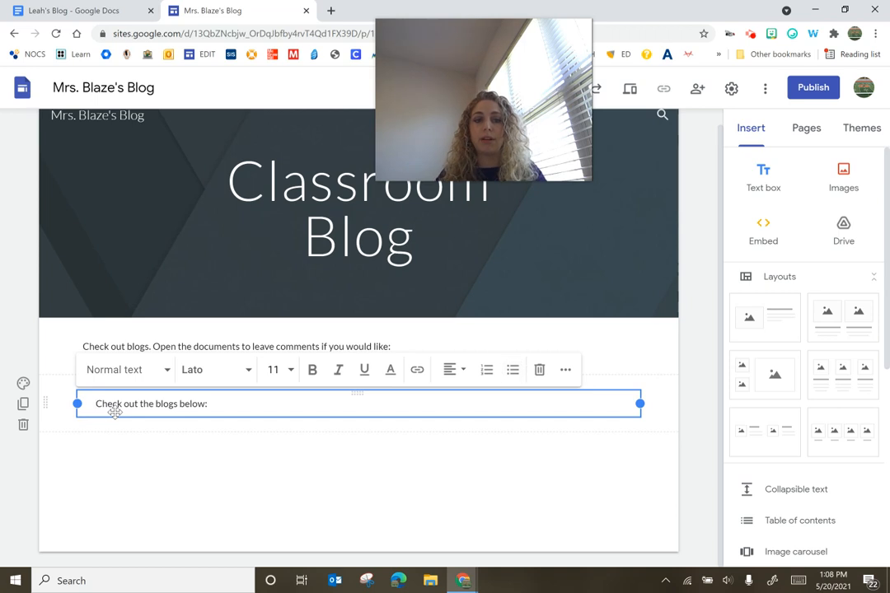
left_click(201, 404)
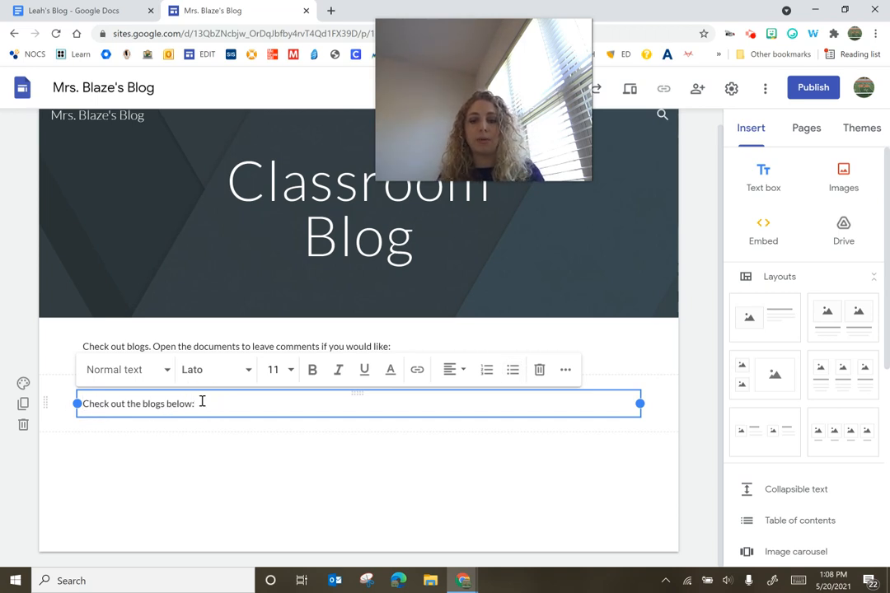
- List six students' first names as bullets under "Check out the blogs below:"
key("Return")
left_click(512, 370)
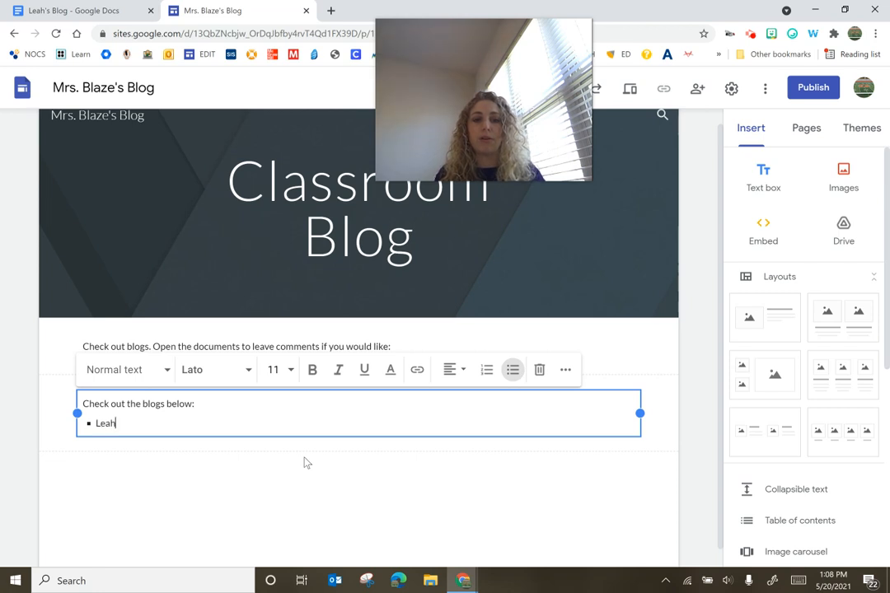
type("Leah")
key("Return")
type("Don")
key("Return")
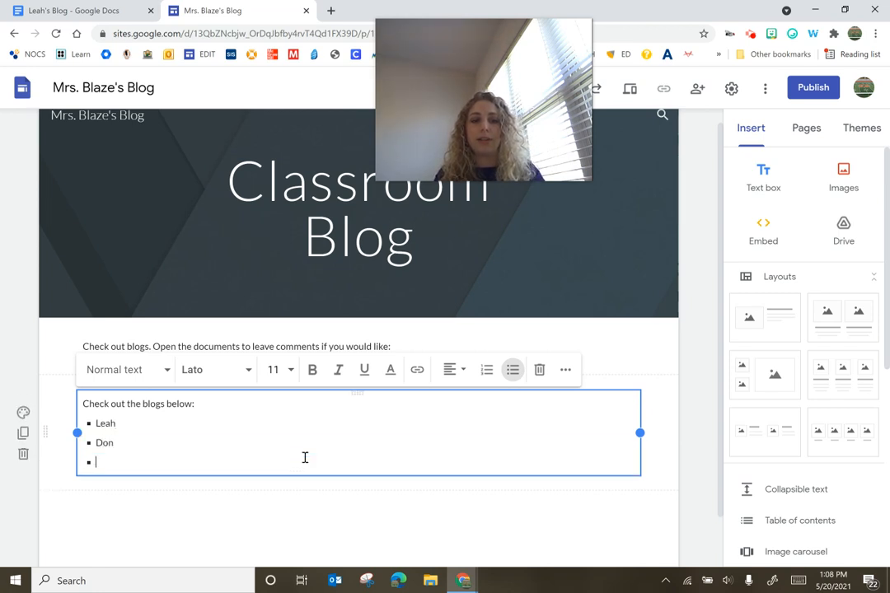
type("Joe")
key("Return")
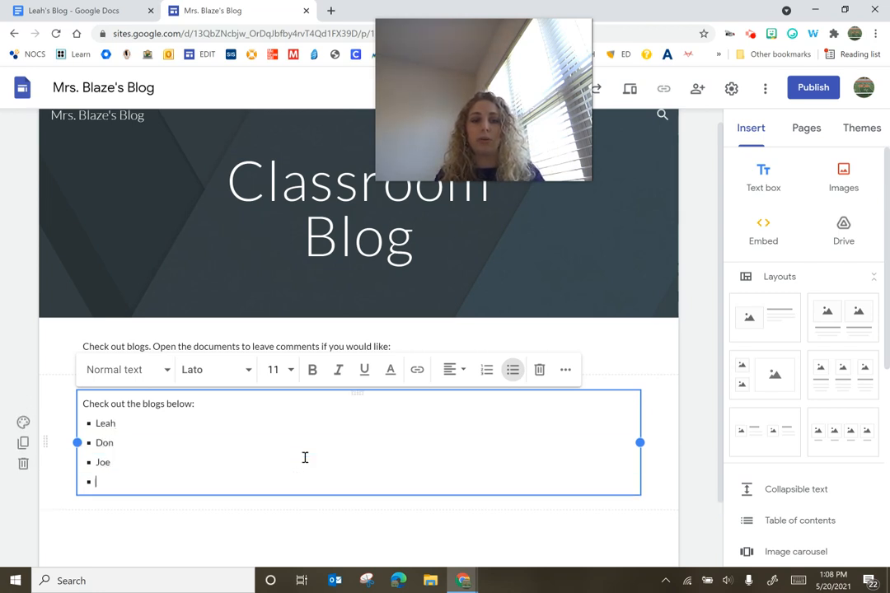
type("Ramona")
key("Return")
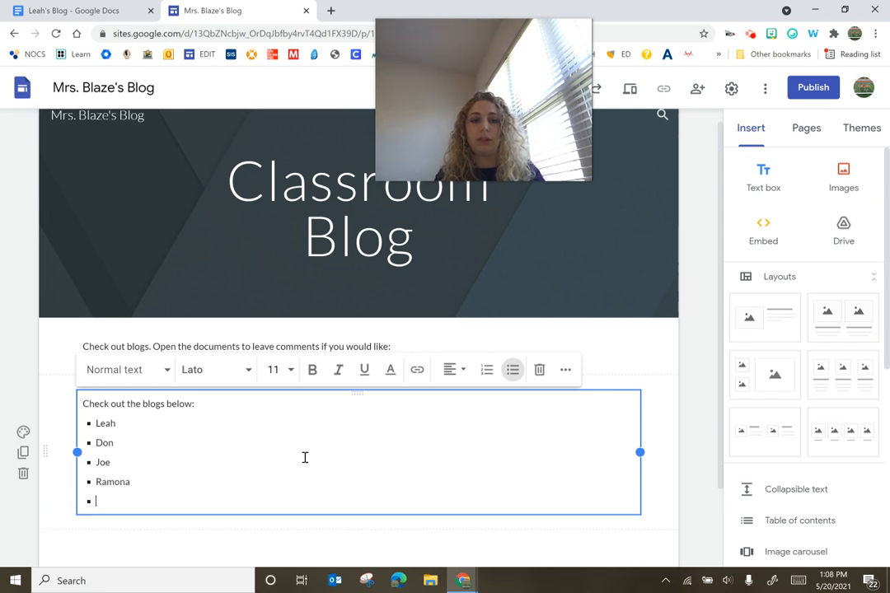
type("Susie")
key("Return")
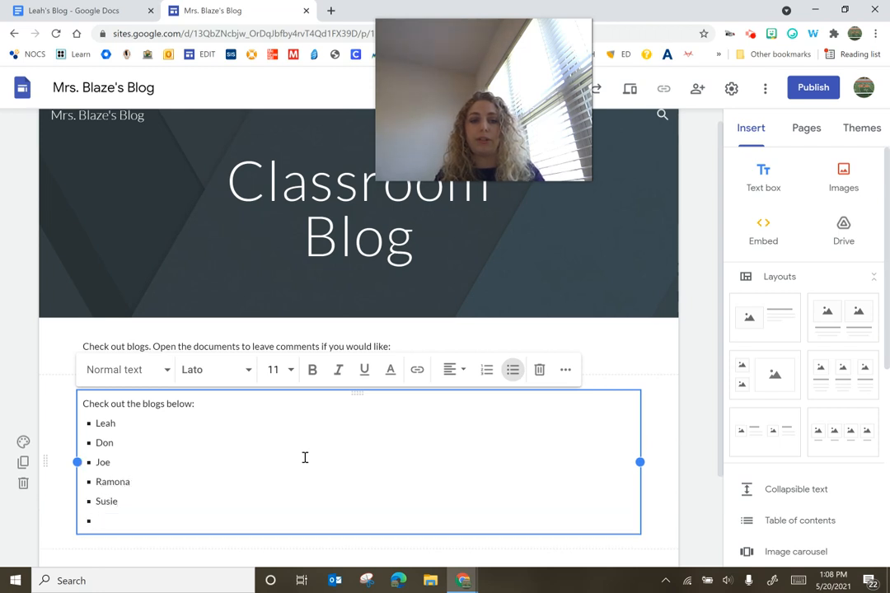
left_click(696, 449)
left_click(207, 460)
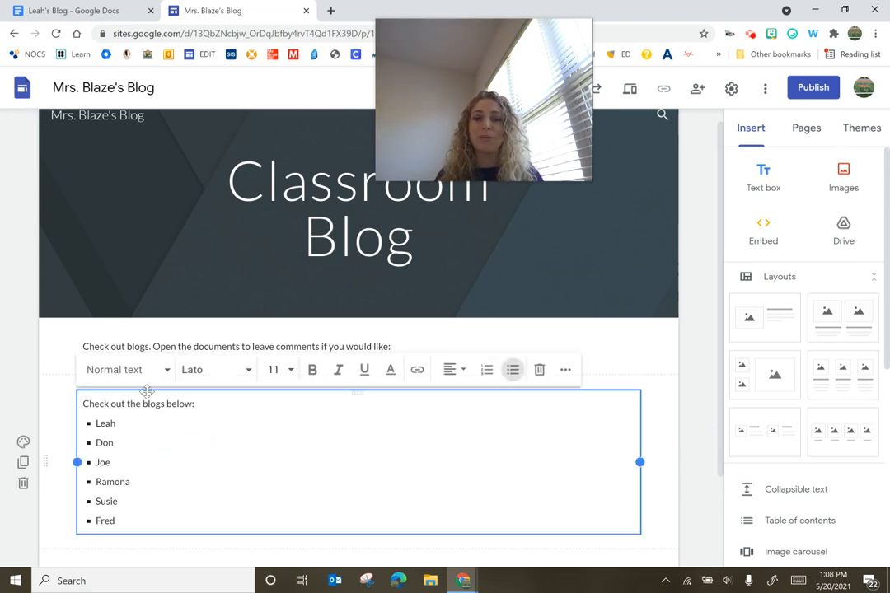
- Create a new site page named with the first listed student's first name
left_click(807, 137)
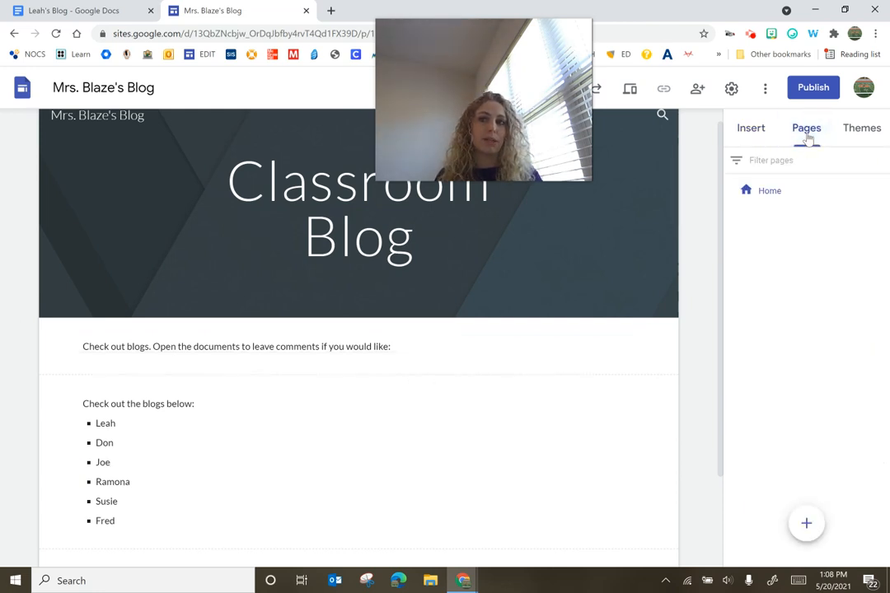
mouse_move(806, 530)
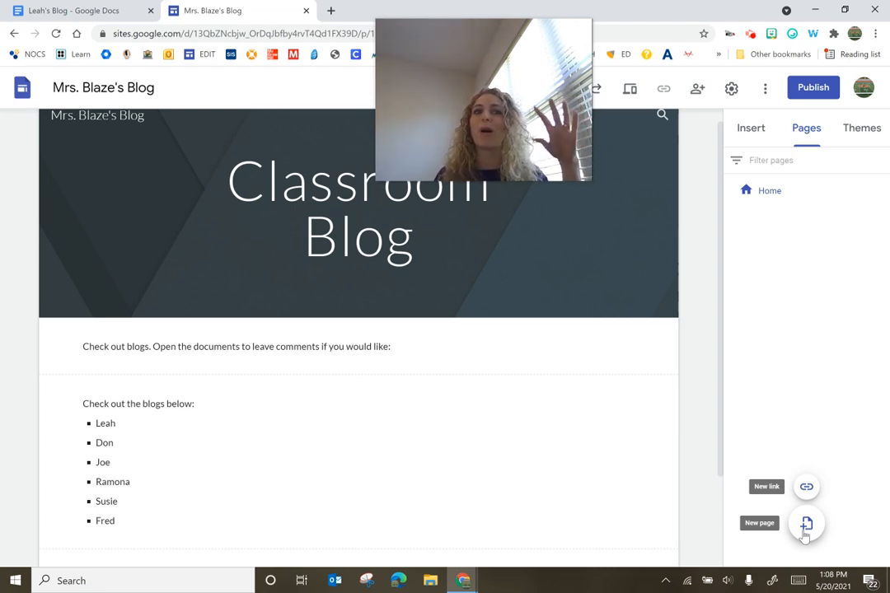
left_click(805, 532)
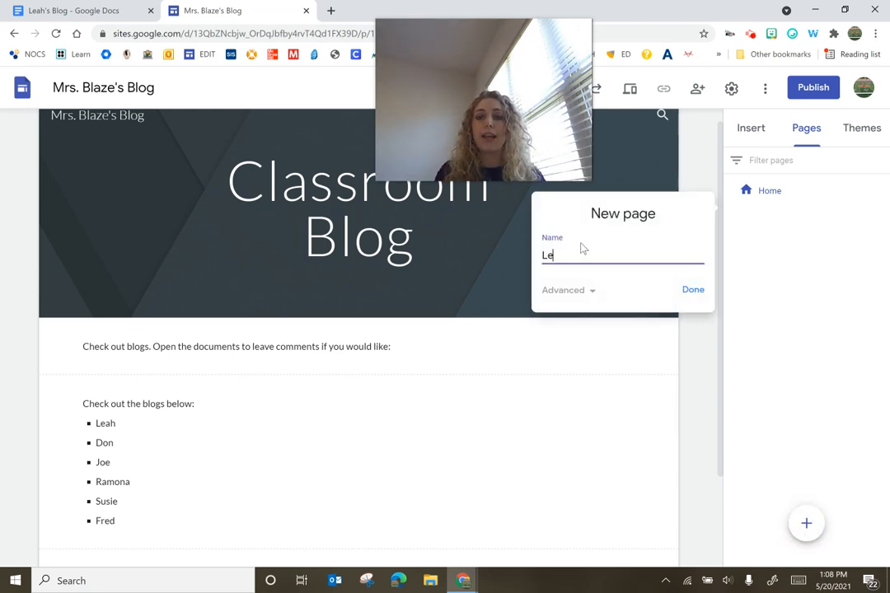
left_click(688, 291)
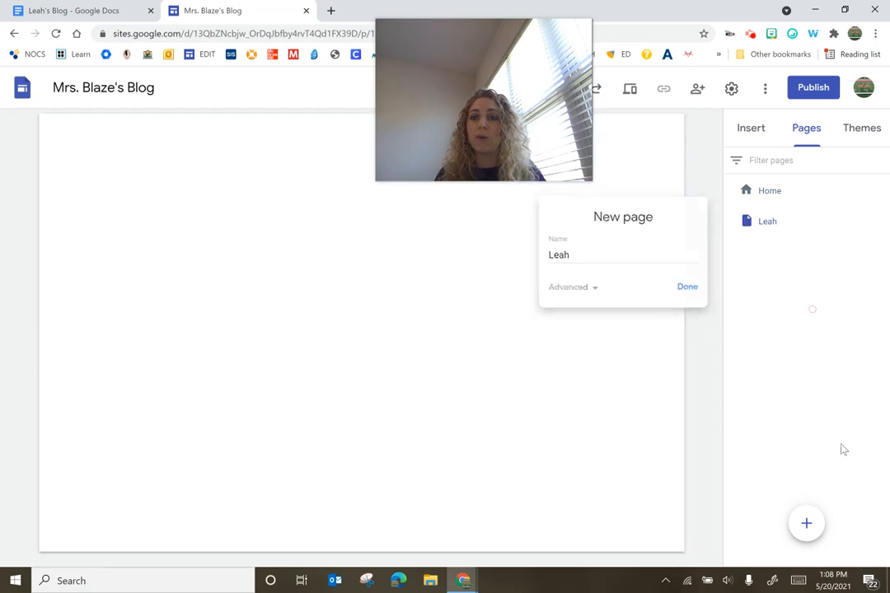
- Create another site page named with the second listed student's first name
left_click(806, 526)
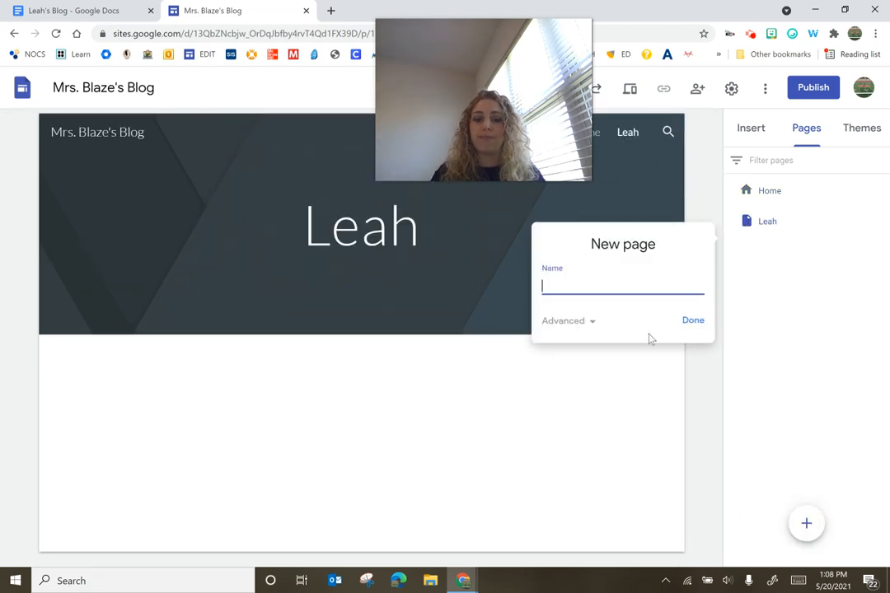
type("Don")
left_click(804, 519)
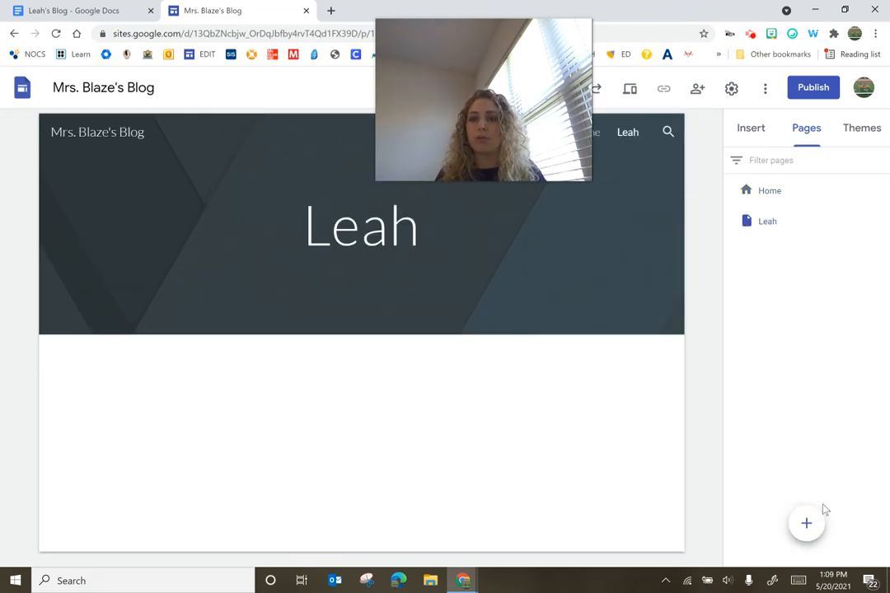
mouse_move(820, 520)
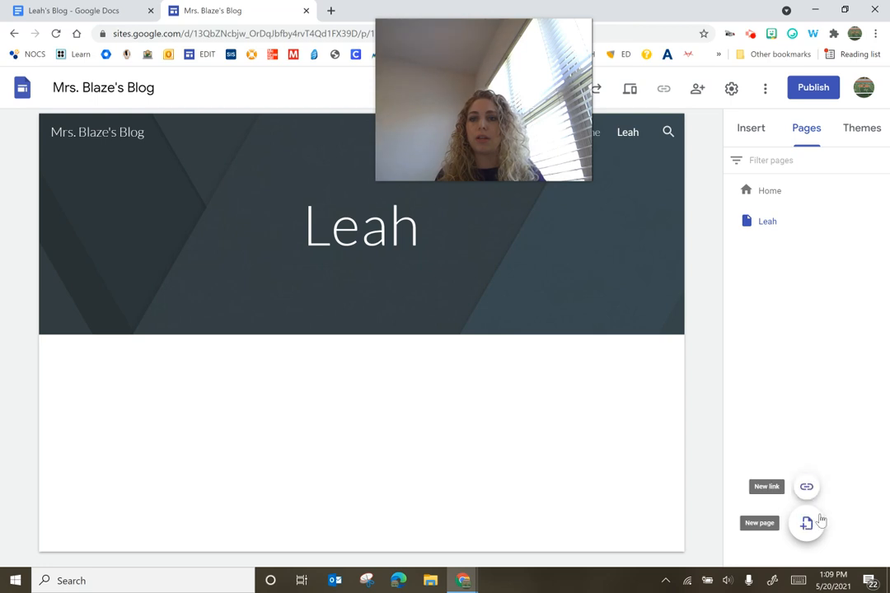
left_click(807, 525)
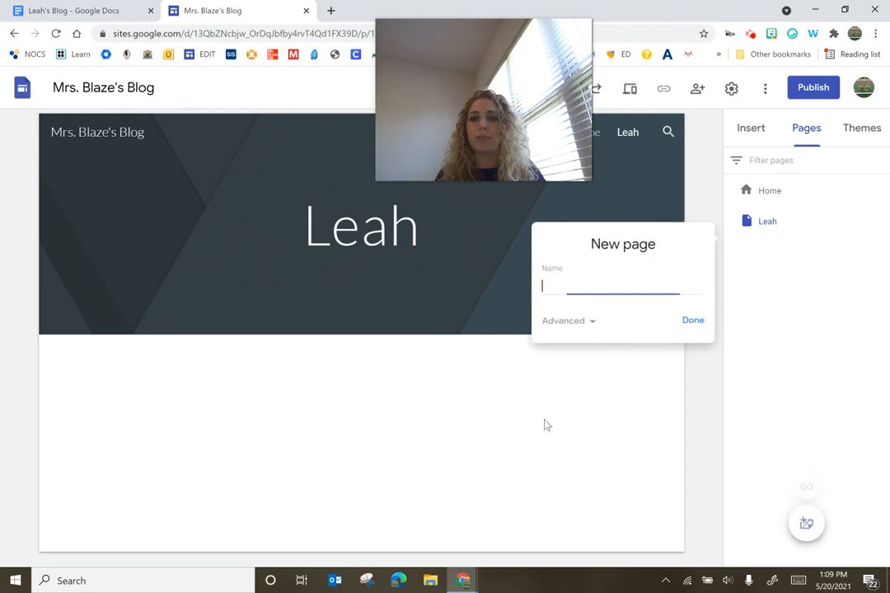
type("Don")
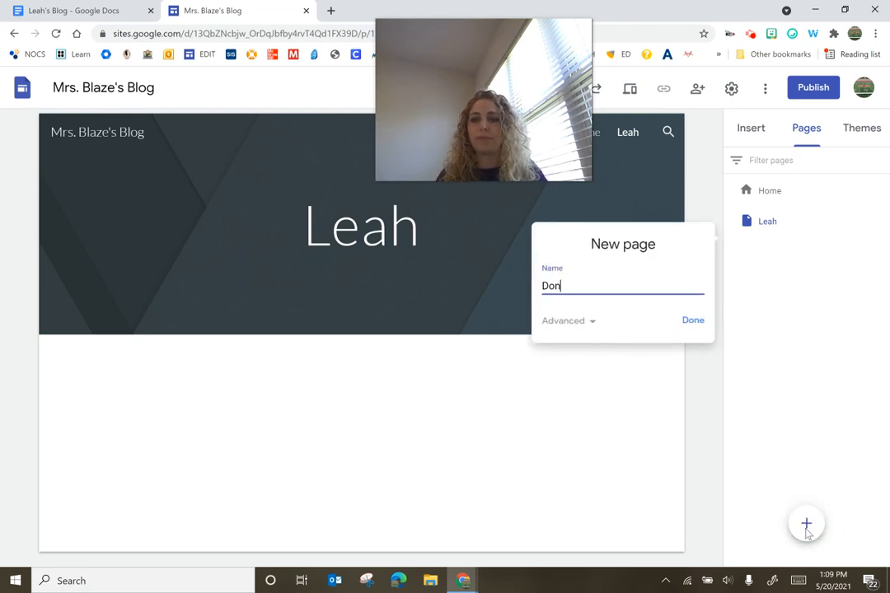
left_click(685, 323)
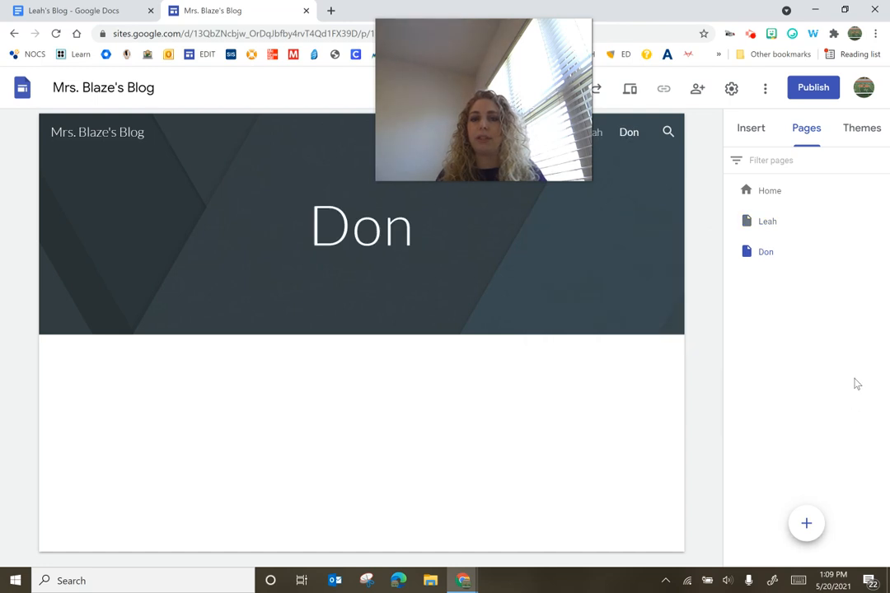
- On the first listed student's page, search Google Drive for that student's blog document and embed it below the header
left_click(766, 224)
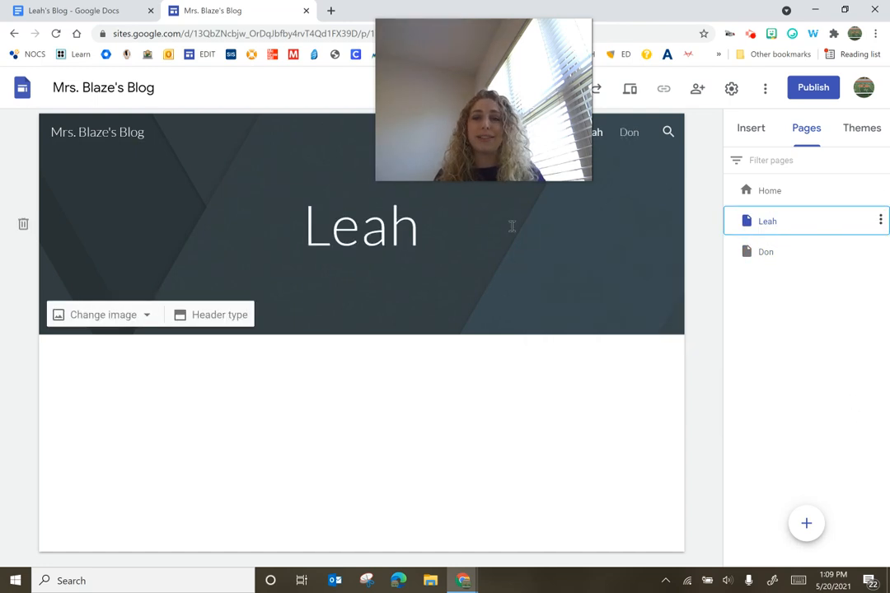
mouse_move(572, 297)
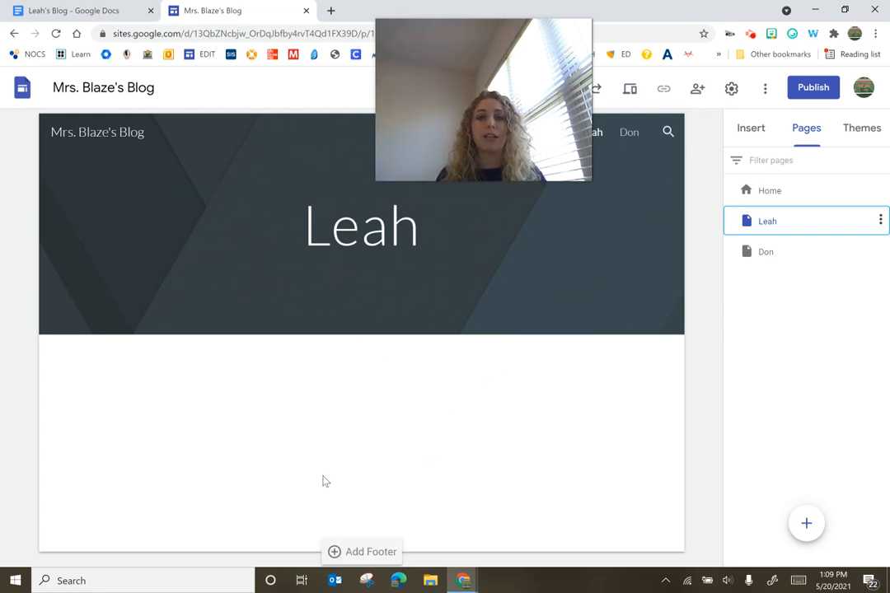
left_click(750, 127)
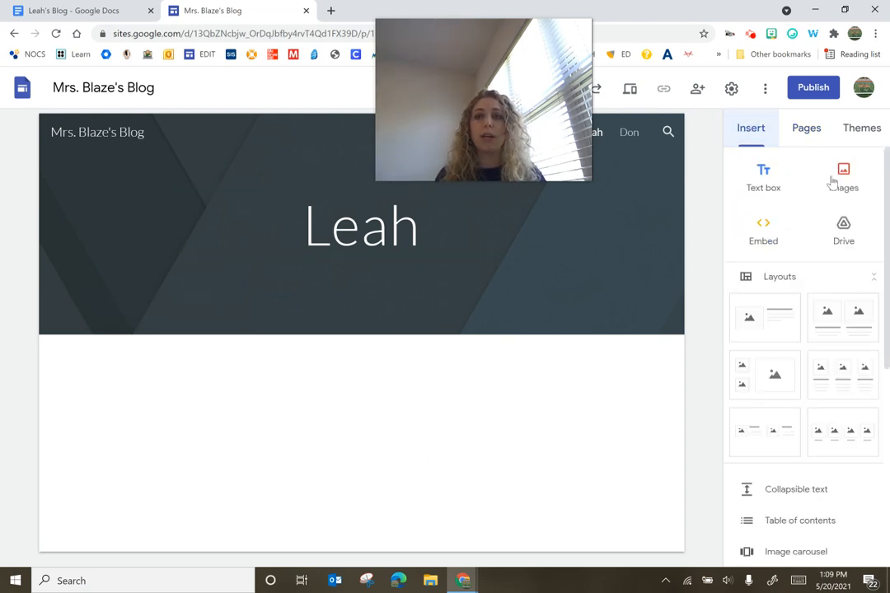
left_click(843, 232)
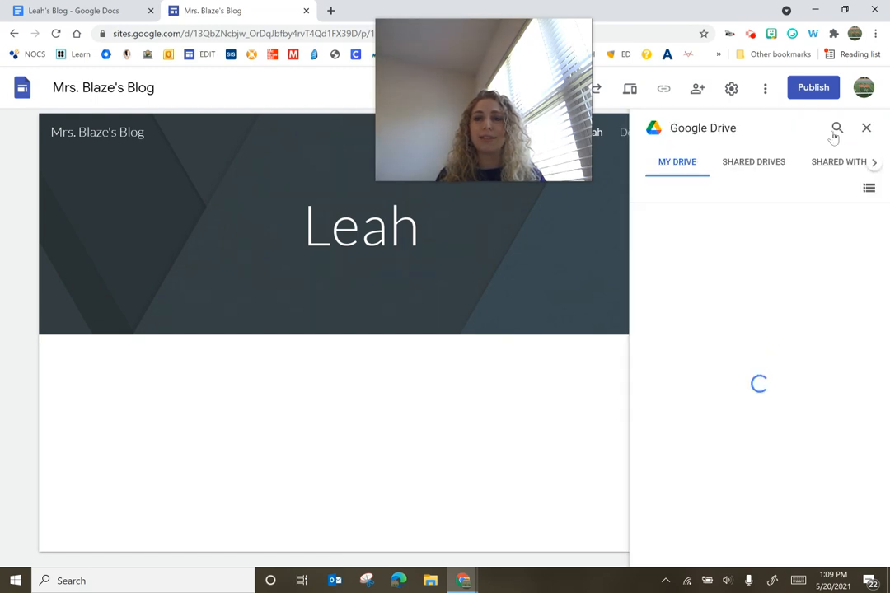
left_click(838, 128)
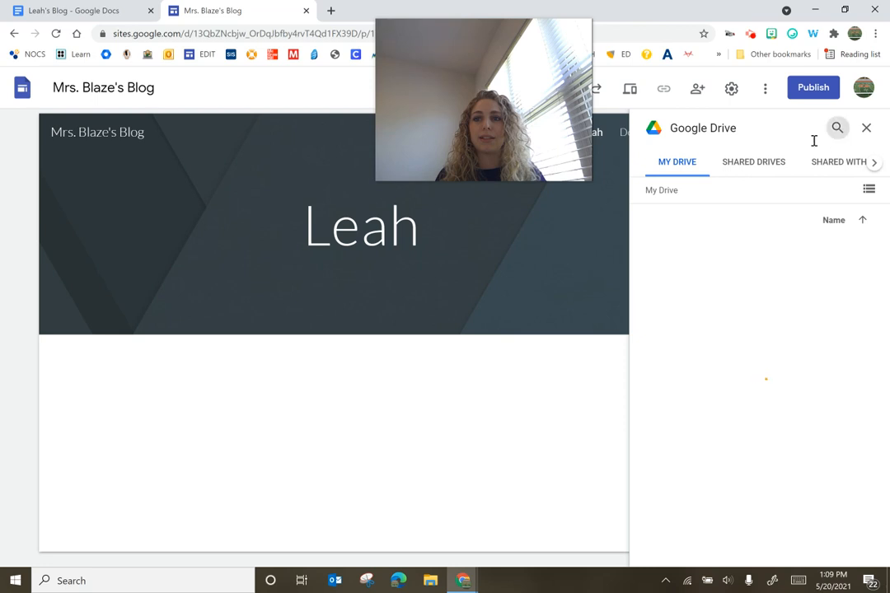
left_click(755, 133)
type("lea")
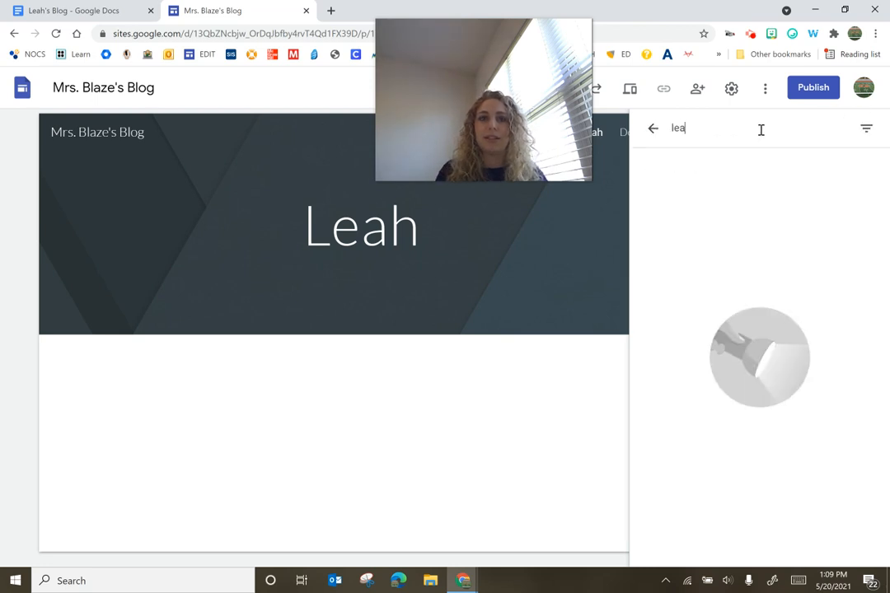
type("h's blog")
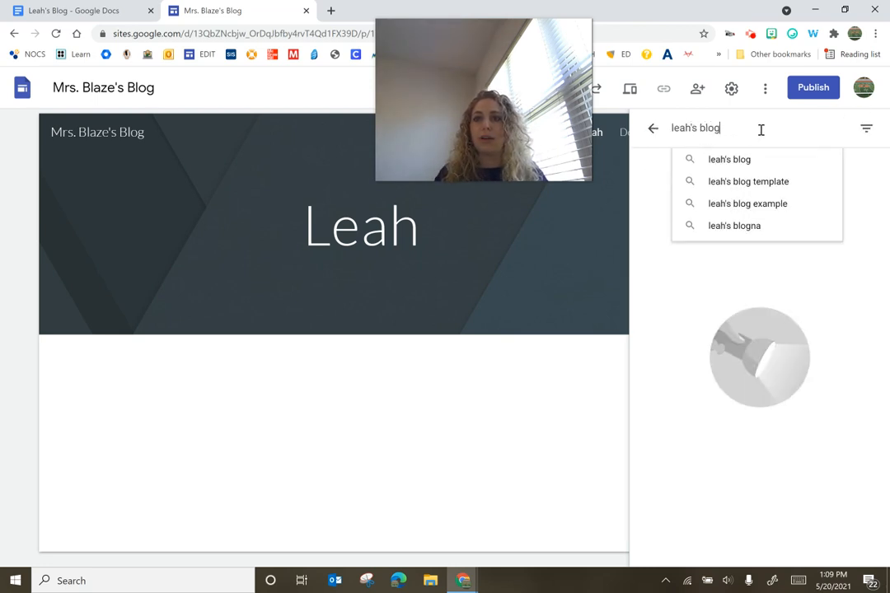
left_click(750, 160)
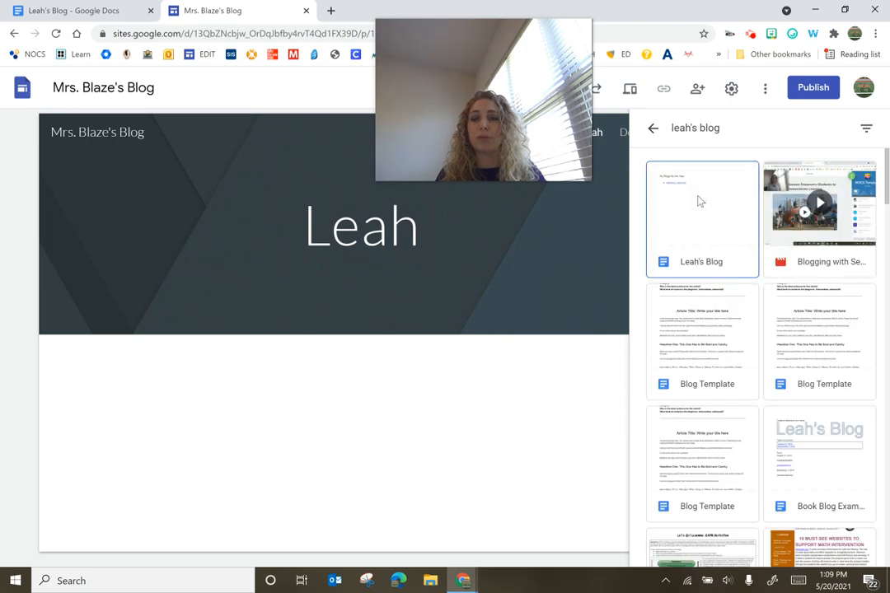
left_click(699, 201)
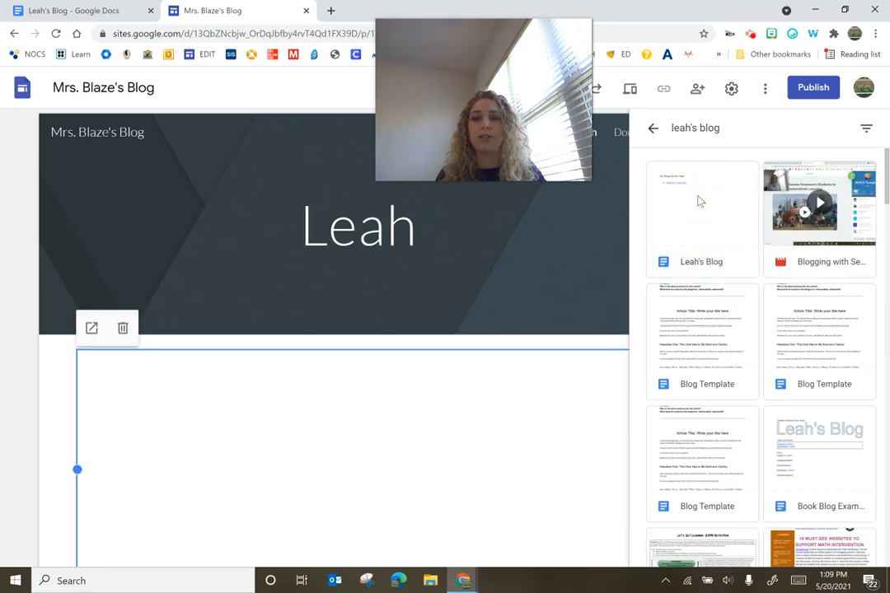
left_click(654, 130)
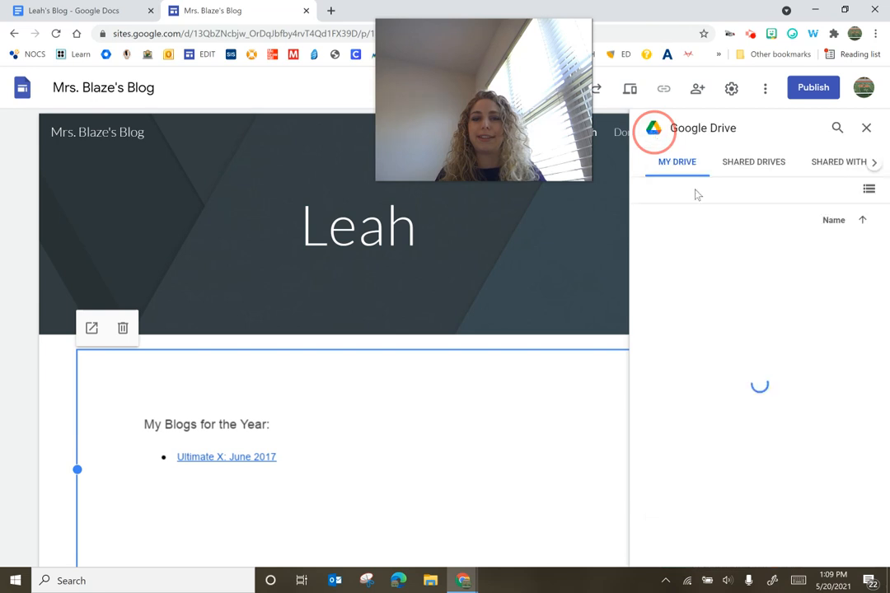
left_click(866, 129)
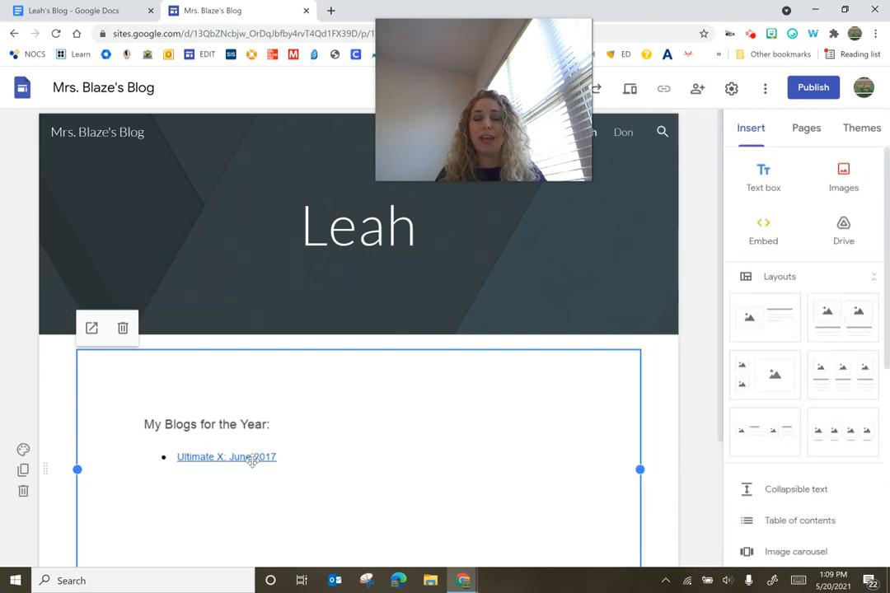
- Make the embedded blog document taller by extending its lower edge further down the student's page
scroll(252, 459, "down", 4)
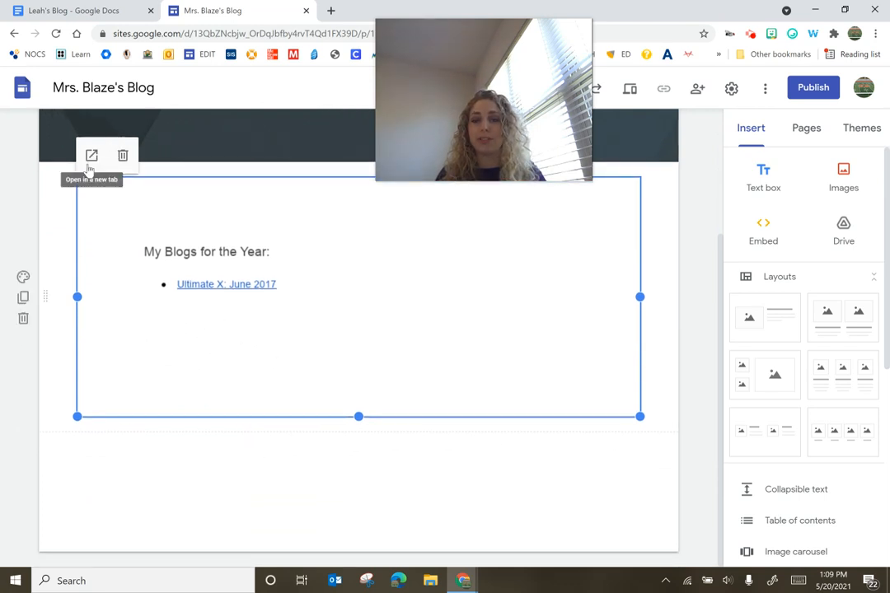
scroll(378, 320, "up", 4)
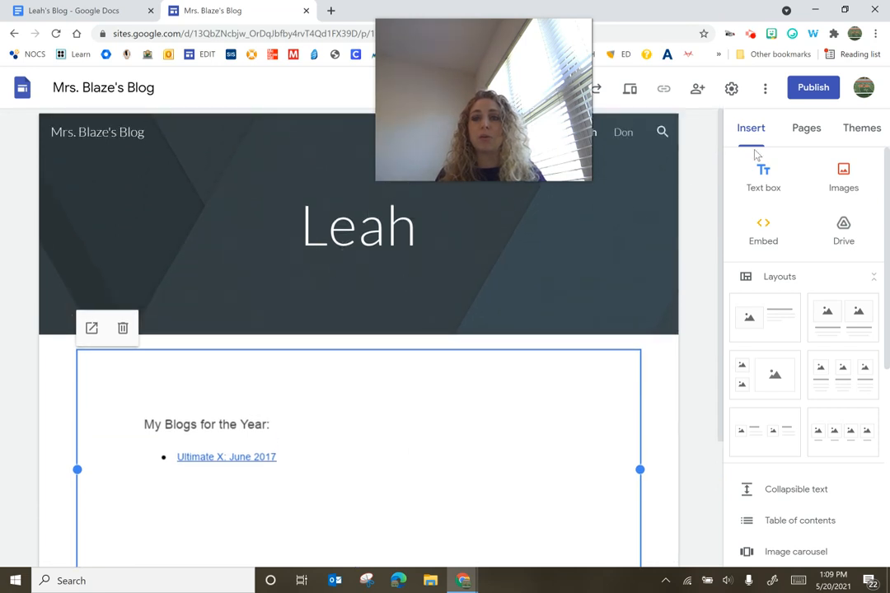
scroll(320, 461, "down", 4)
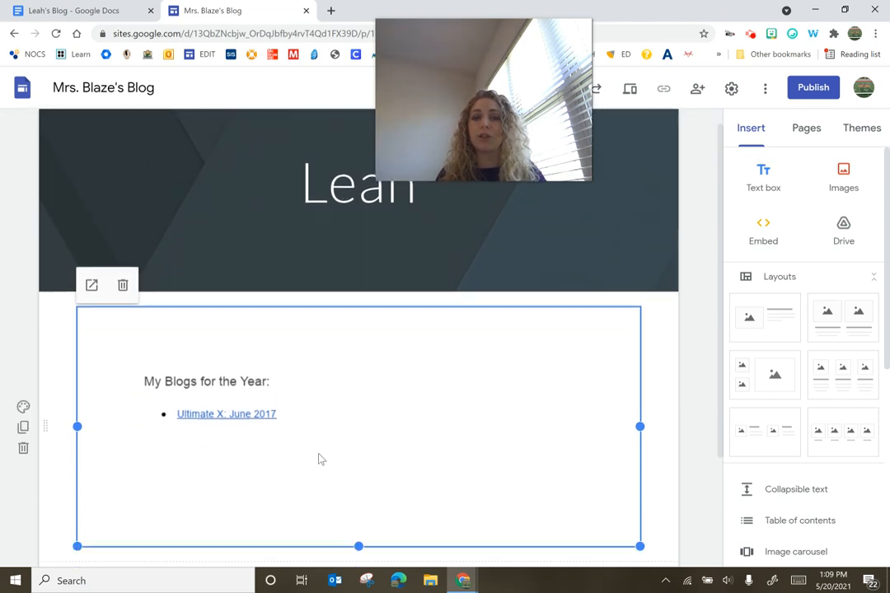
left_click_drag(360, 415, 353, 505)
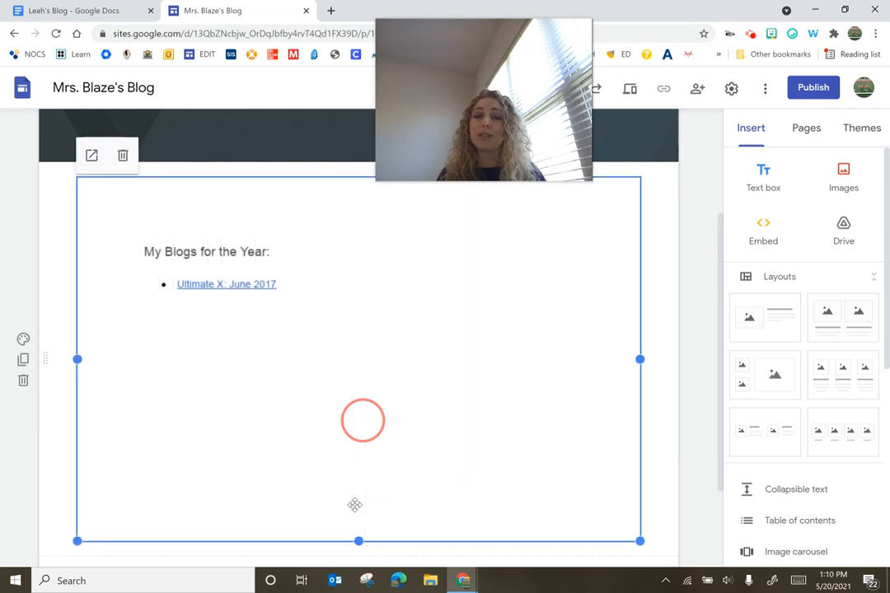
scroll(354, 505, "up", 4)
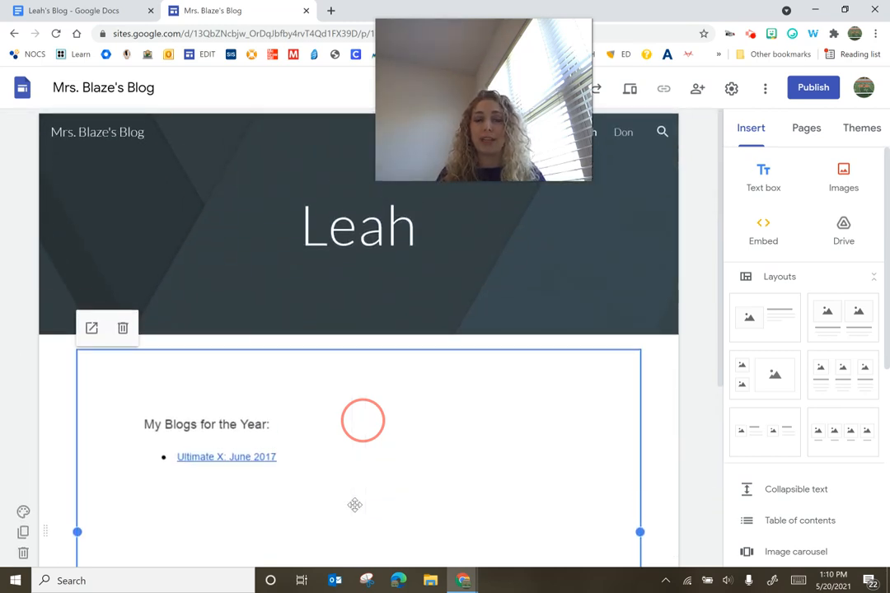
- On the Home page, link the first student's name in the bulleted list to that student's site page
left_click(808, 132)
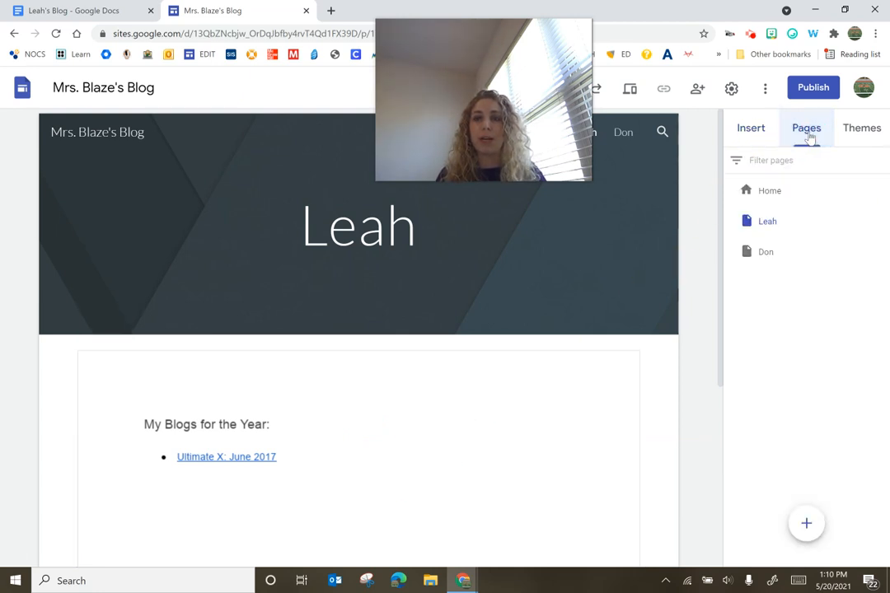
left_click(768, 193)
scroll(118, 385, "down", 1)
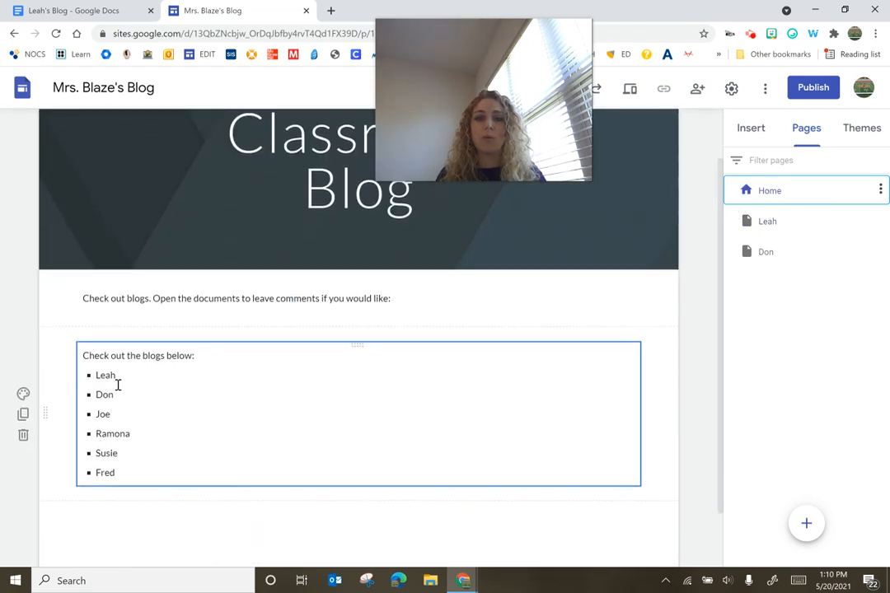
double_click(107, 375)
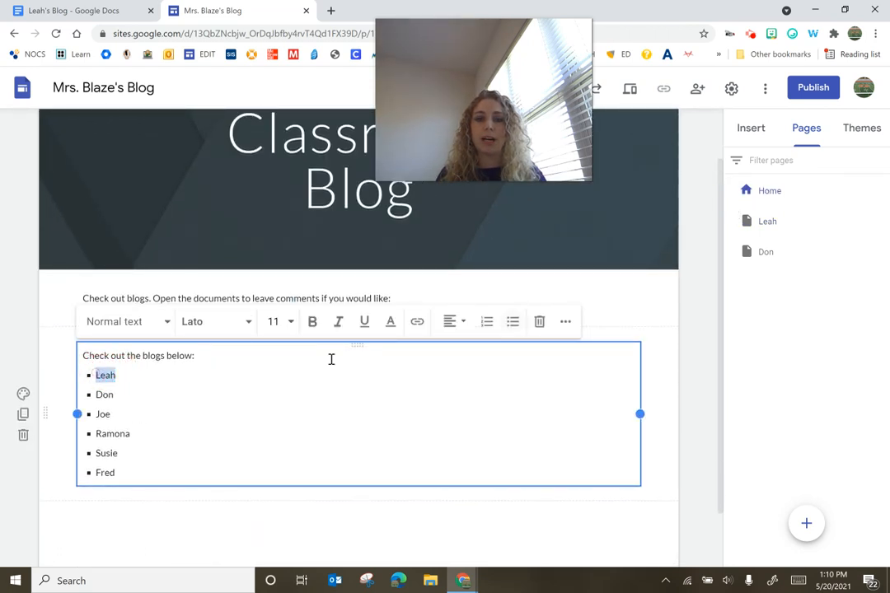
left_click(417, 323)
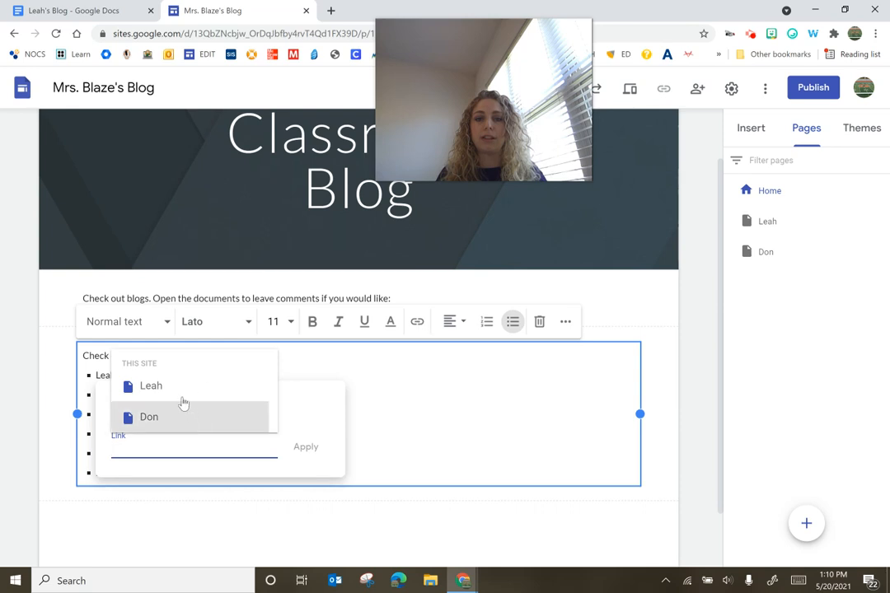
left_click(173, 388)
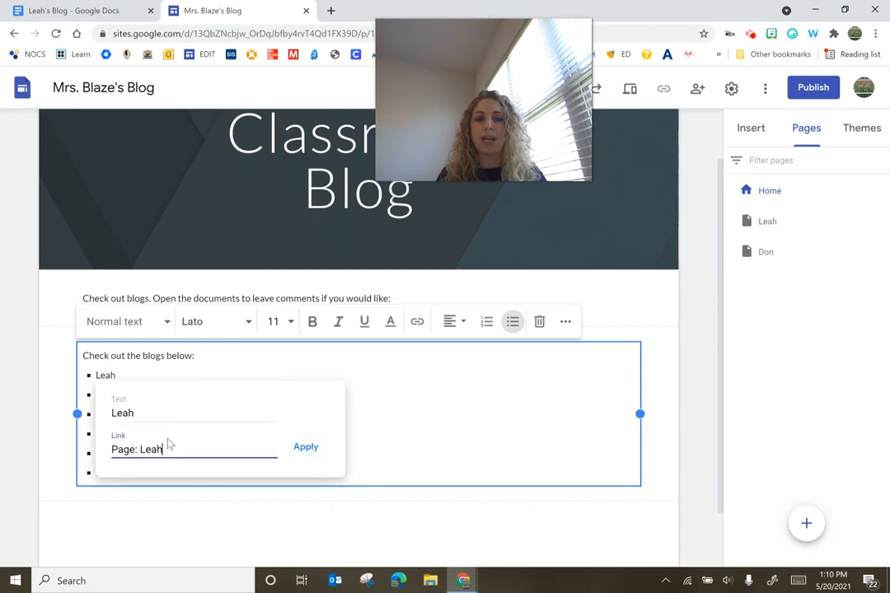
left_click(305, 450)
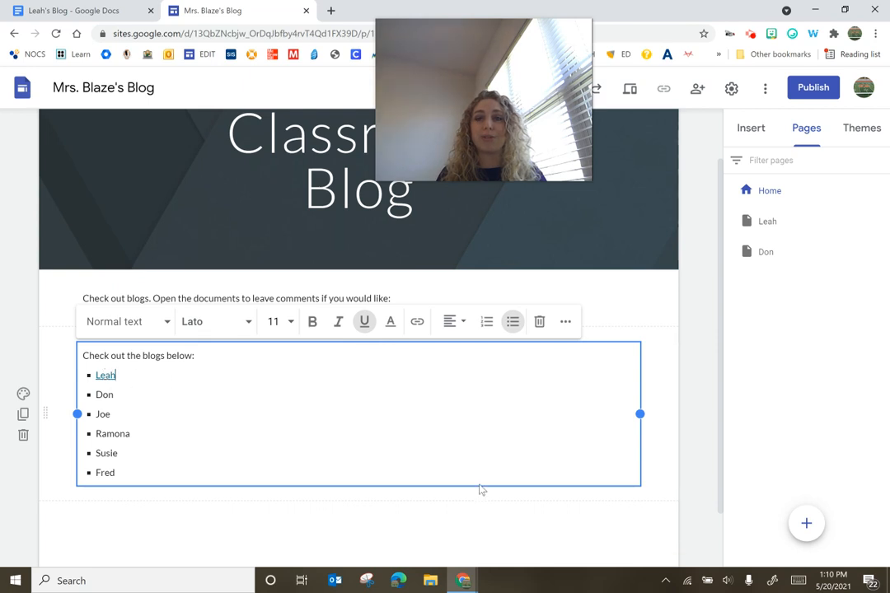
left_click(691, 354)
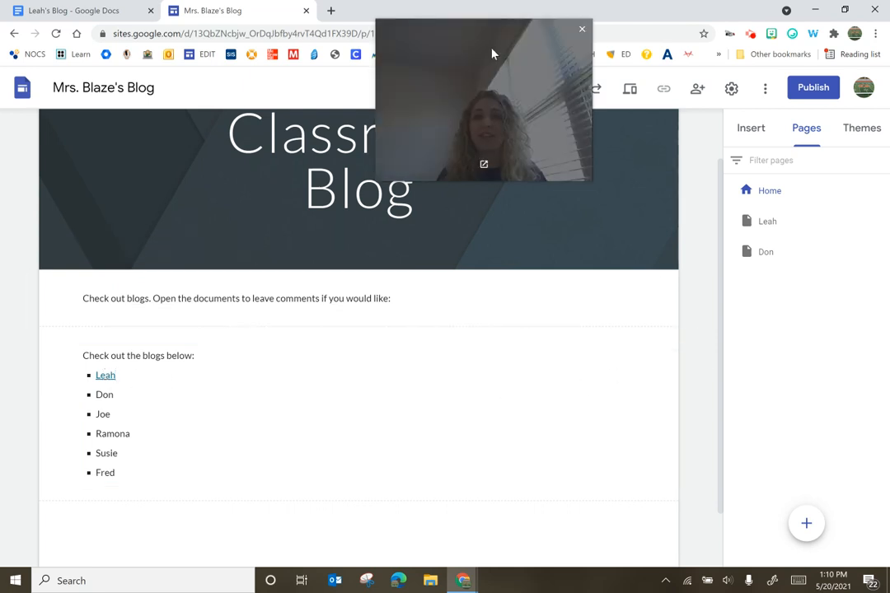
- Preview the Home page in phone, tablet and large-screen layouts
left_click_drag(492, 54, 129, 45)
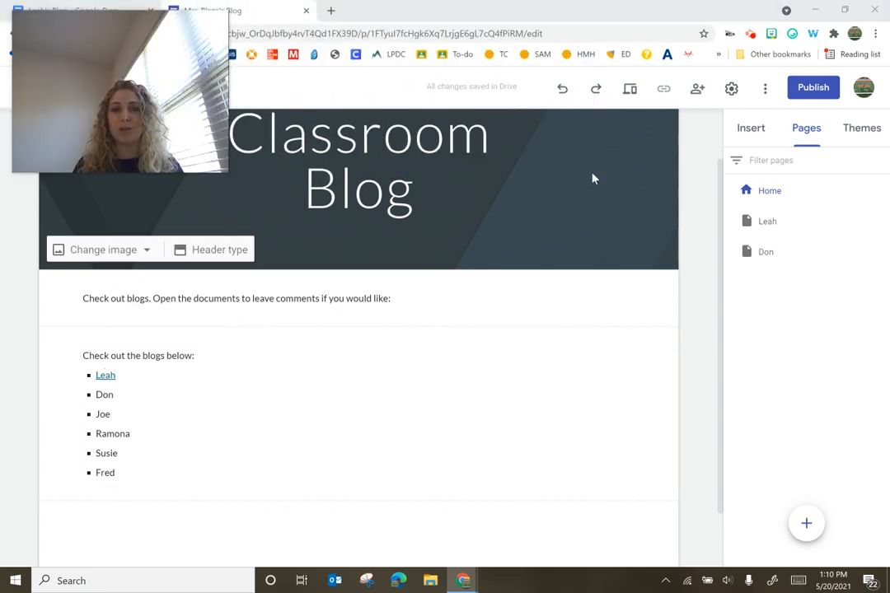
left_click(630, 90)
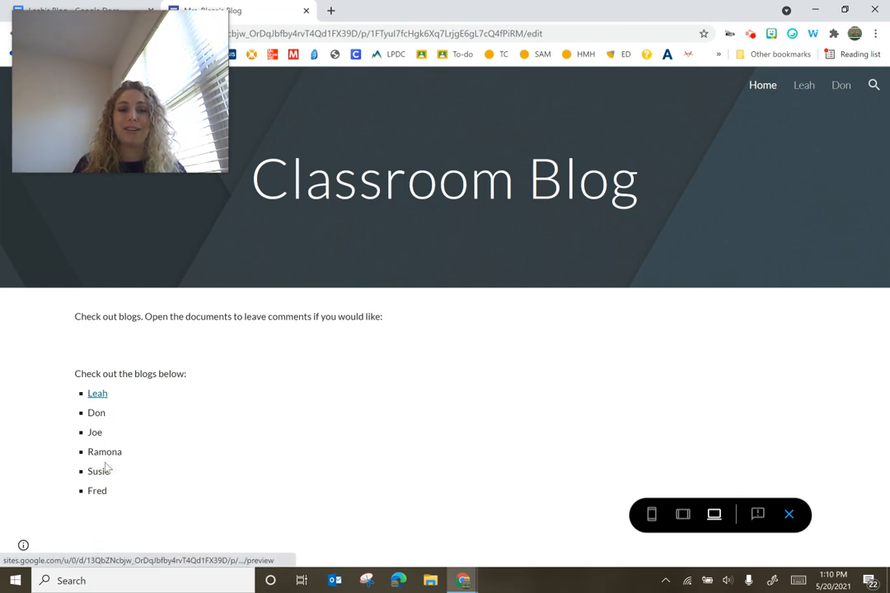
left_click(651, 516)
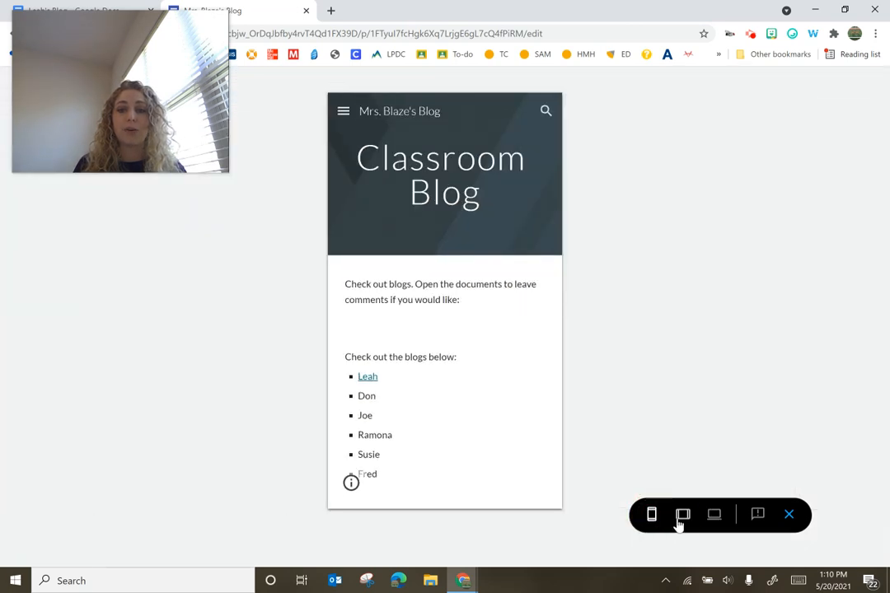
left_click(680, 519)
left_click(716, 526)
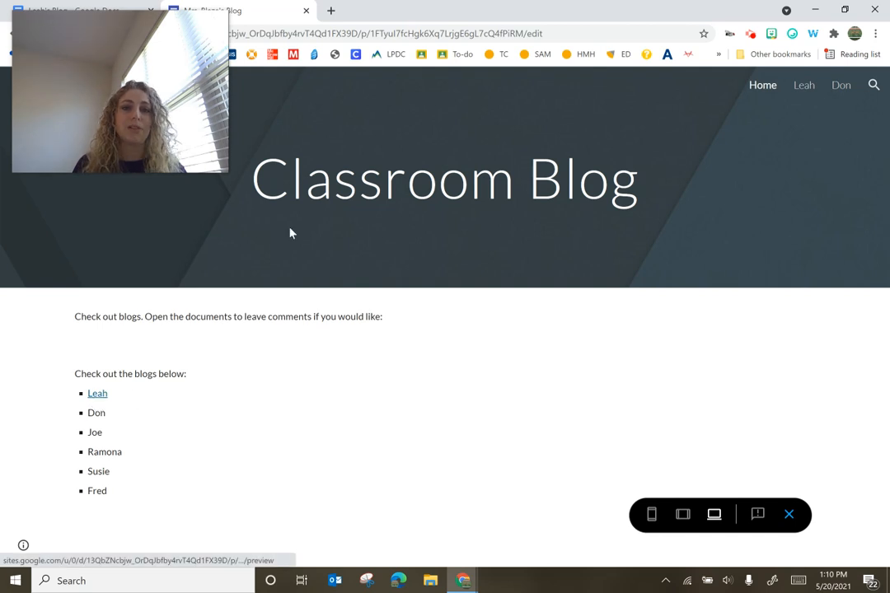
- Test the first student's link in the preview, browsing the embedded blog through its "Ultimate X: June 2017" entry and briefly opening the document separately
left_click(95, 397)
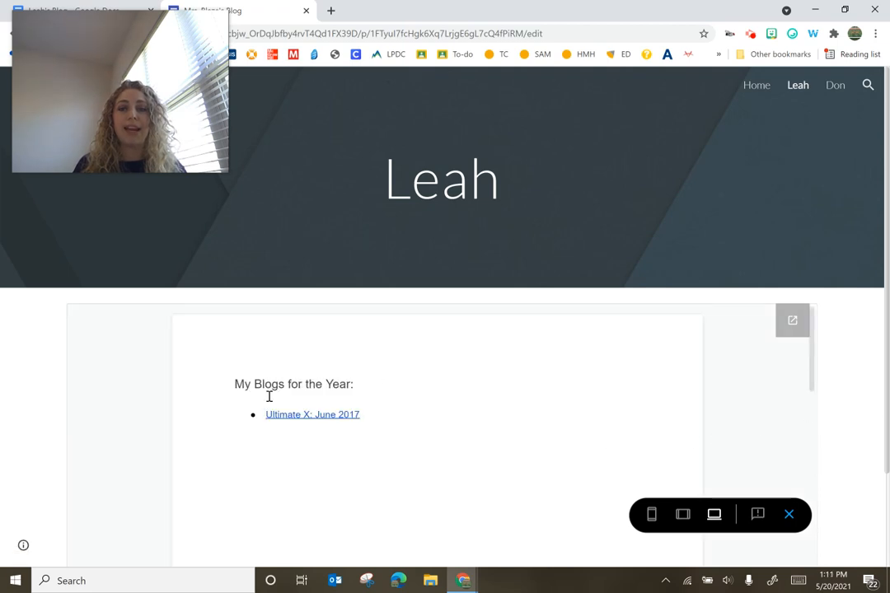
mouse_move(280, 417)
left_click(310, 435)
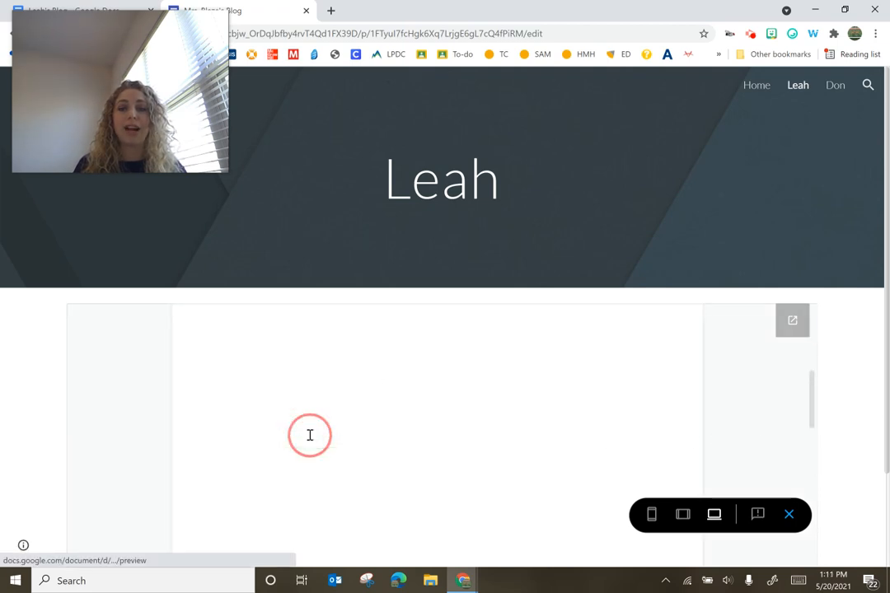
scroll(299, 422, "down", 15)
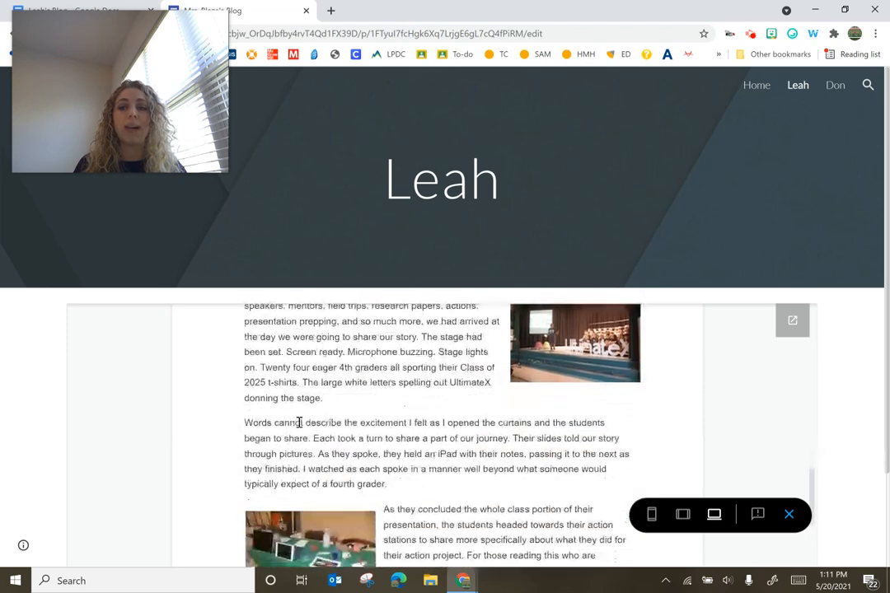
scroll(298, 422, "down", 5)
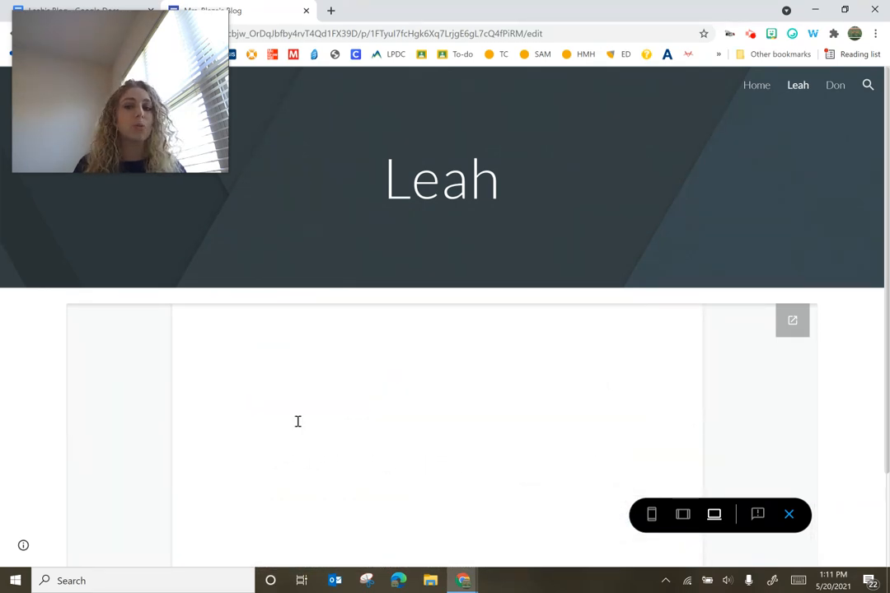
scroll(298, 422, "up", 15)
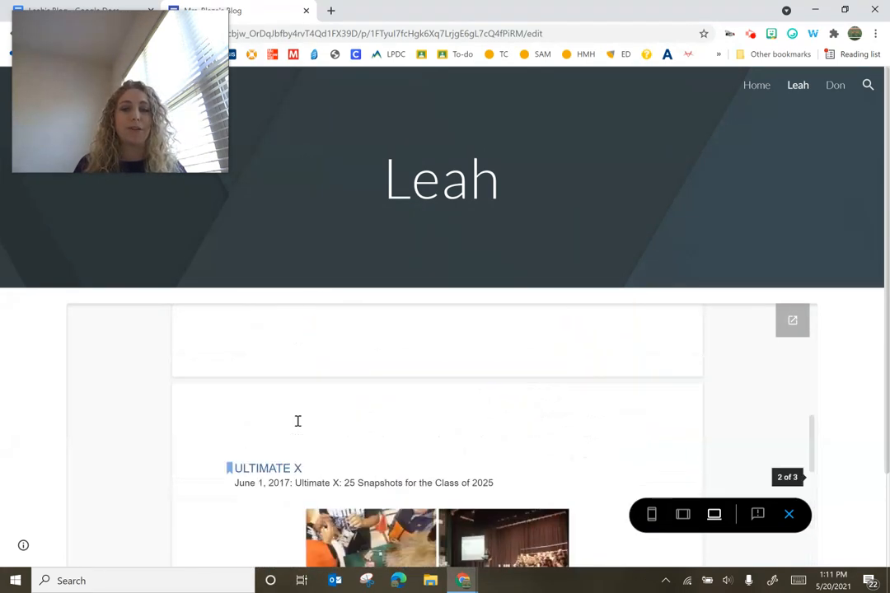
scroll(297, 421, "up", 5)
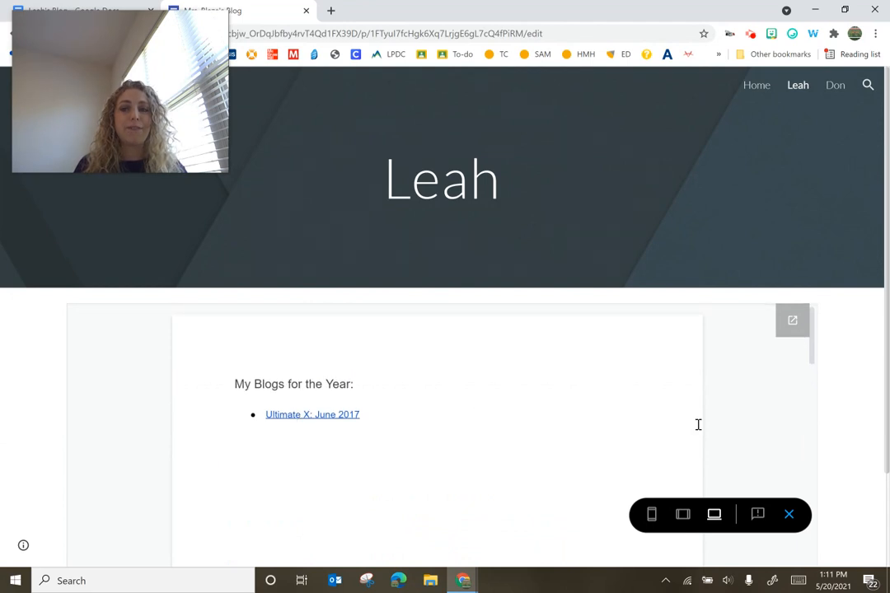
left_click(794, 320)
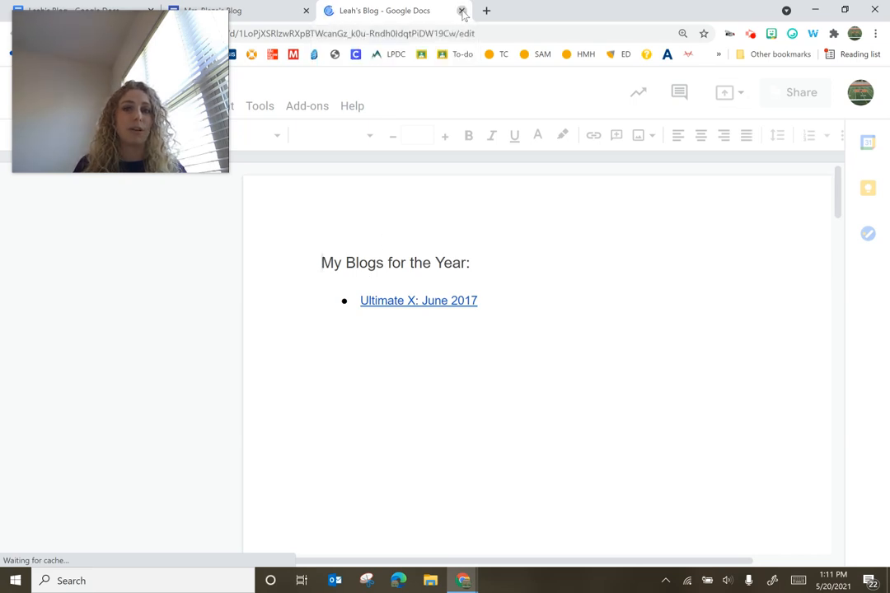
left_click(462, 11)
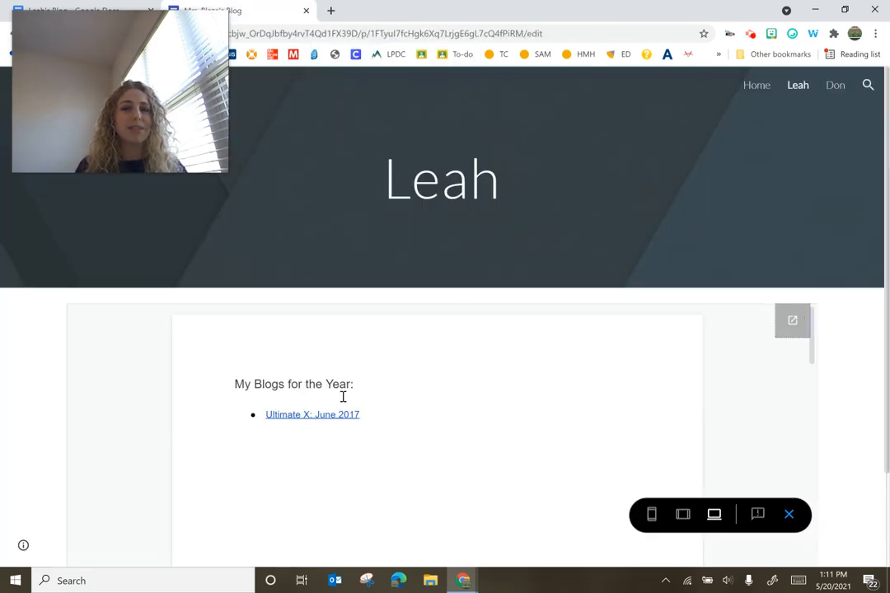
- Read through the embedded blog document in the student's page preview and return to the site editor
scroll(343, 397, "down", 10)
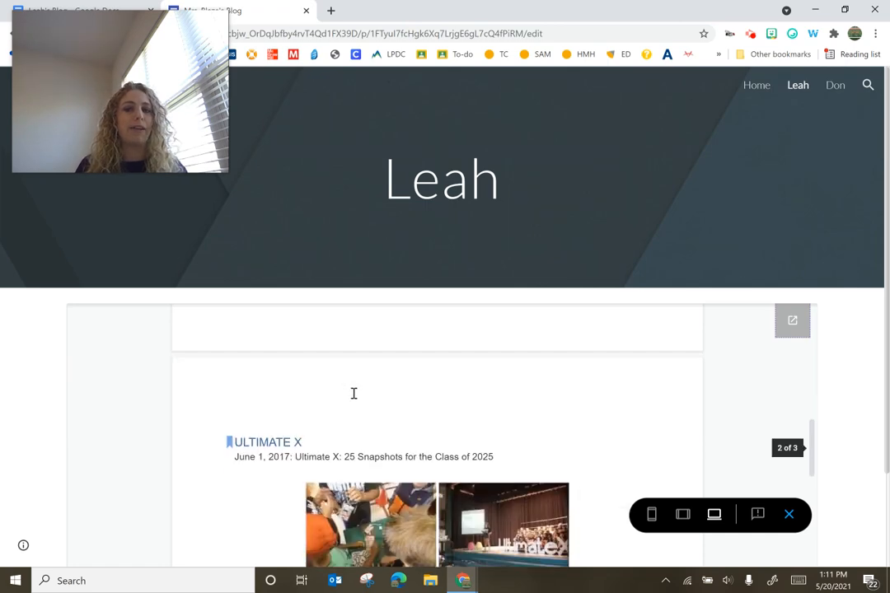
scroll(354, 393, "down", 15)
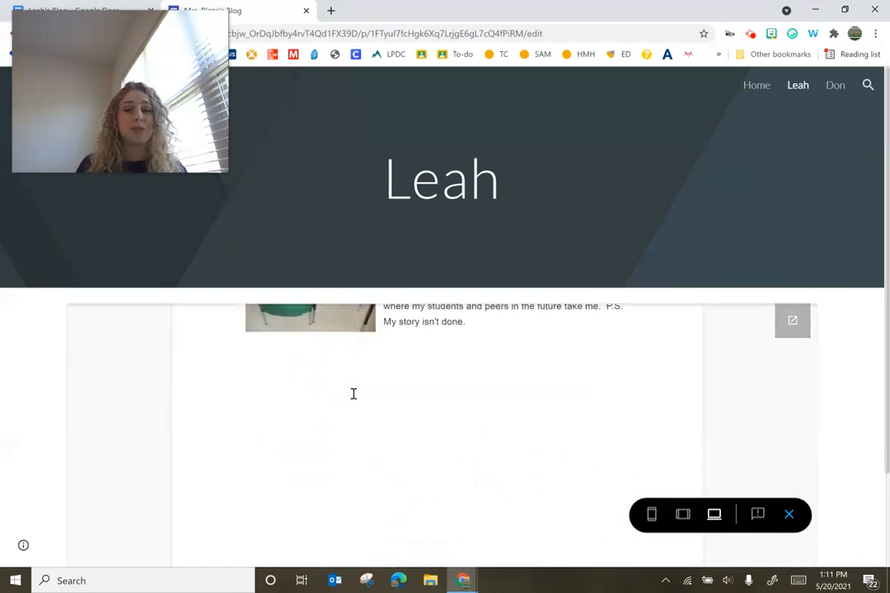
scroll(353, 394, "up", 2)
scroll(353, 394, "up", 15)
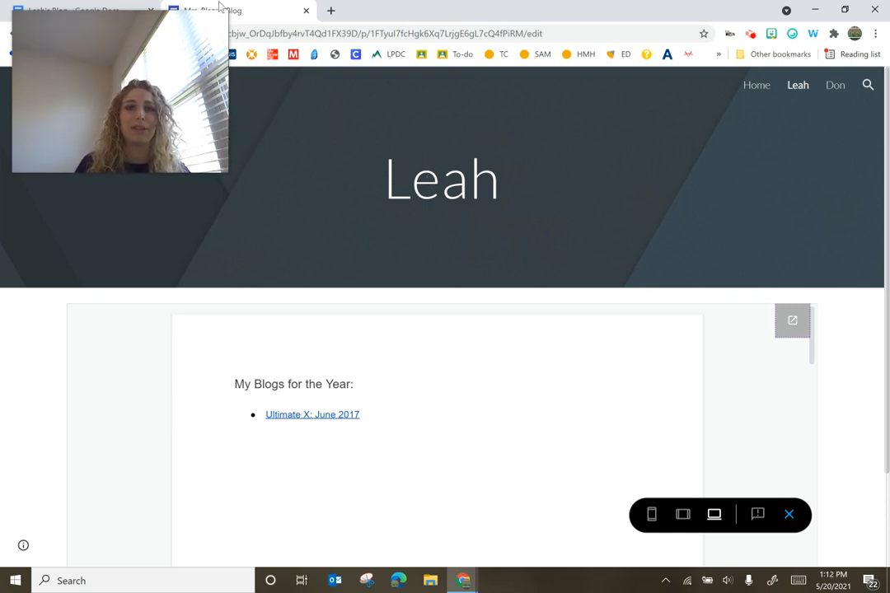
left_click(789, 514)
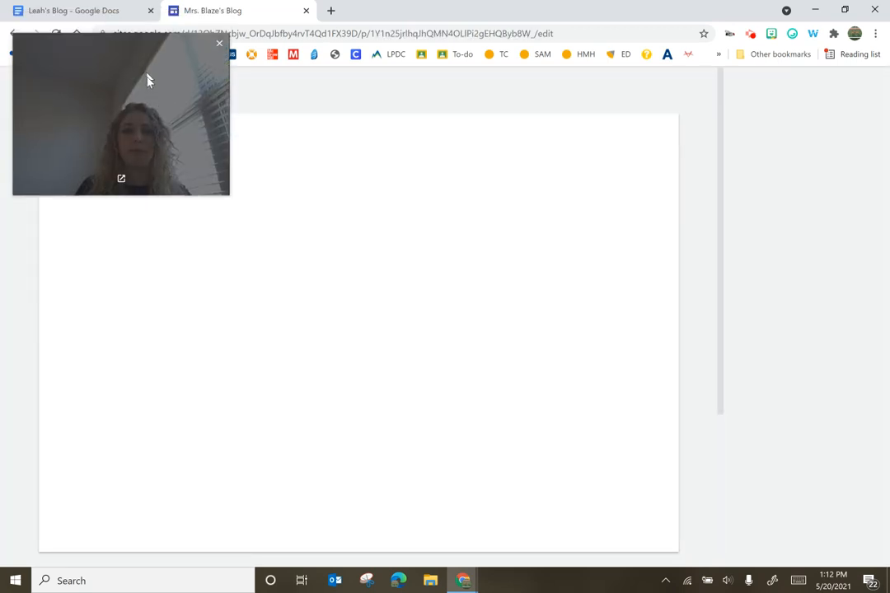
left_click_drag(147, 80, 159, 441)
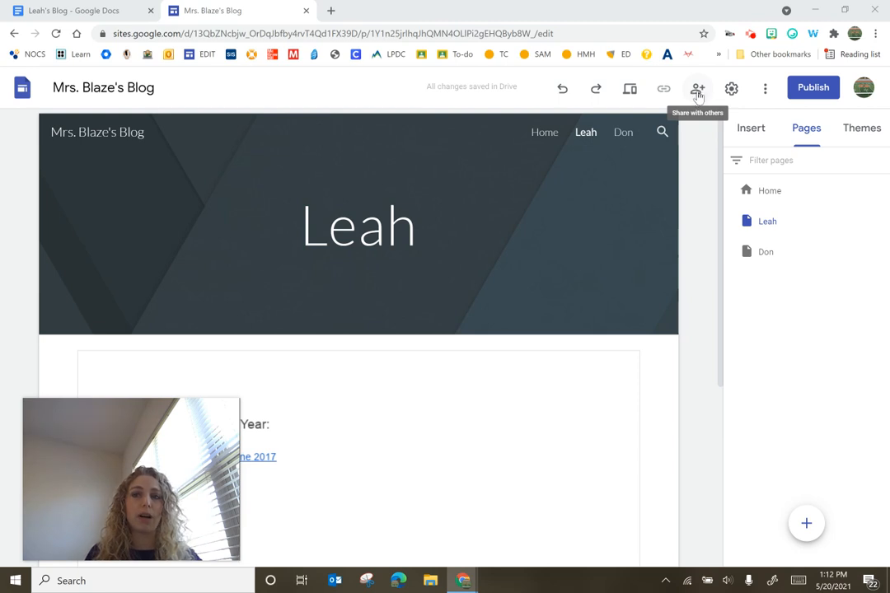
- Open the site's publishing settings and examine the full web address proposed for the blog
left_click(809, 92)
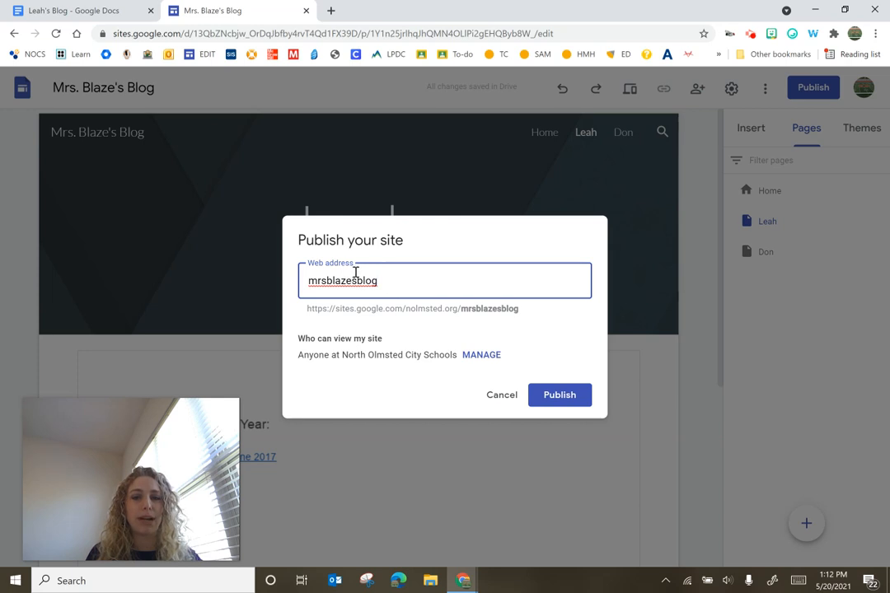
left_click_drag(520, 310, 307, 311)
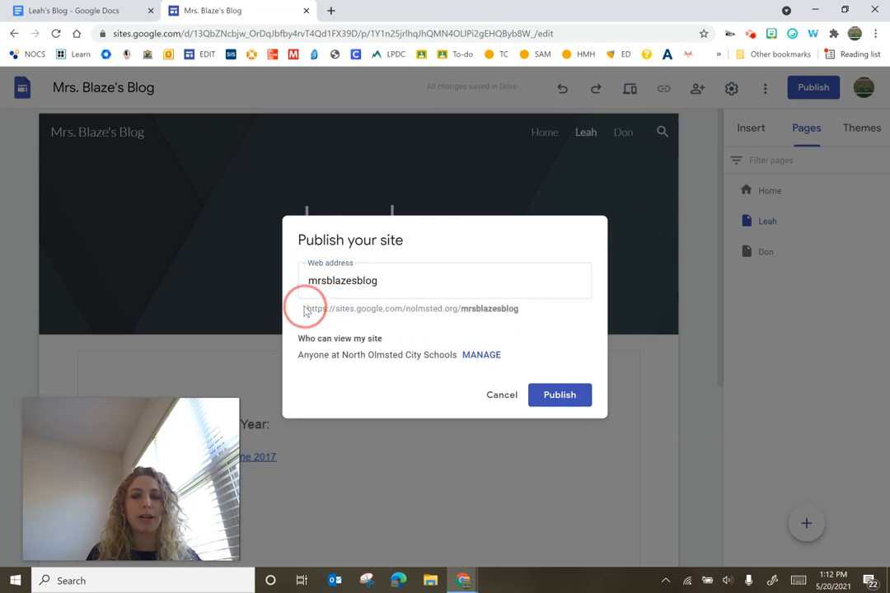
left_click_drag(461, 311, 476, 310)
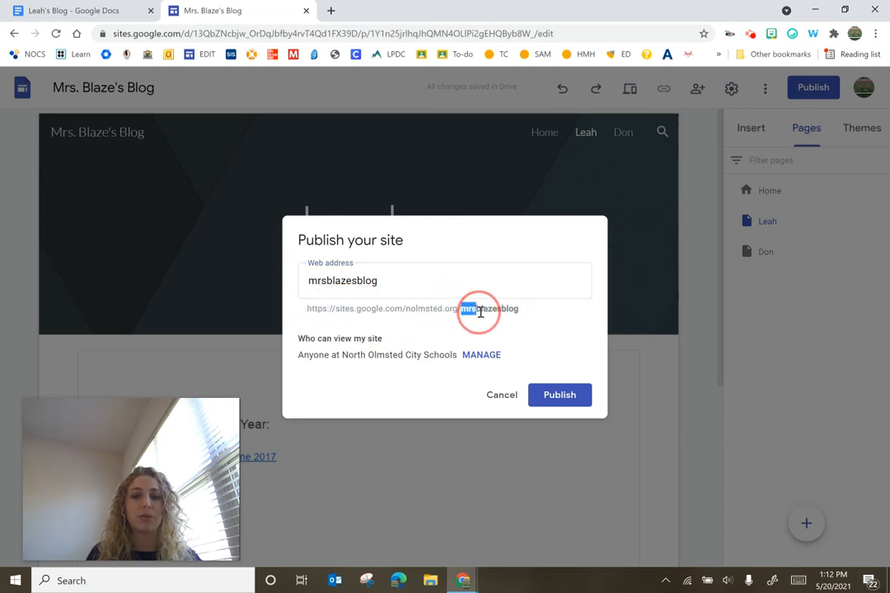
left_click(520, 310)
double_click(521, 310)
left_click(520, 310)
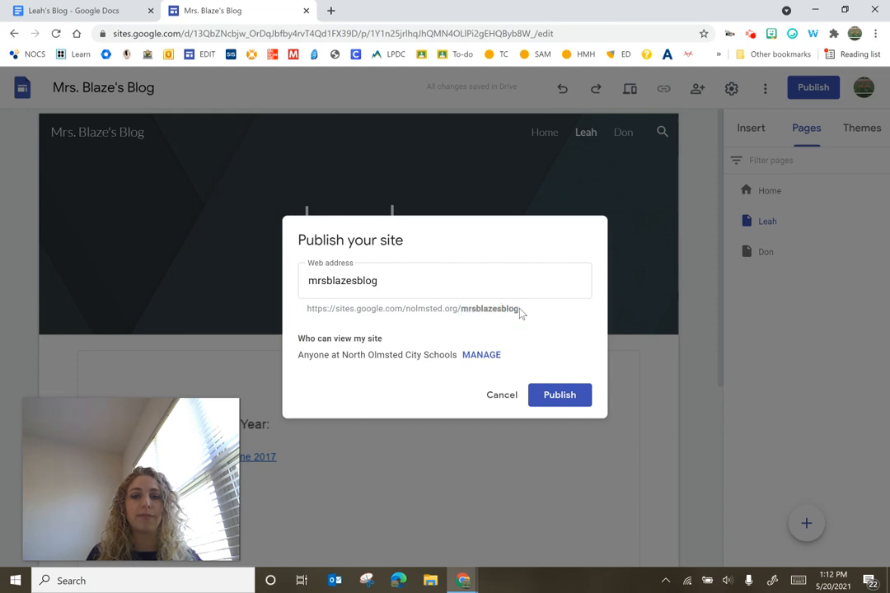
left_click_drag(461, 311, 522, 312)
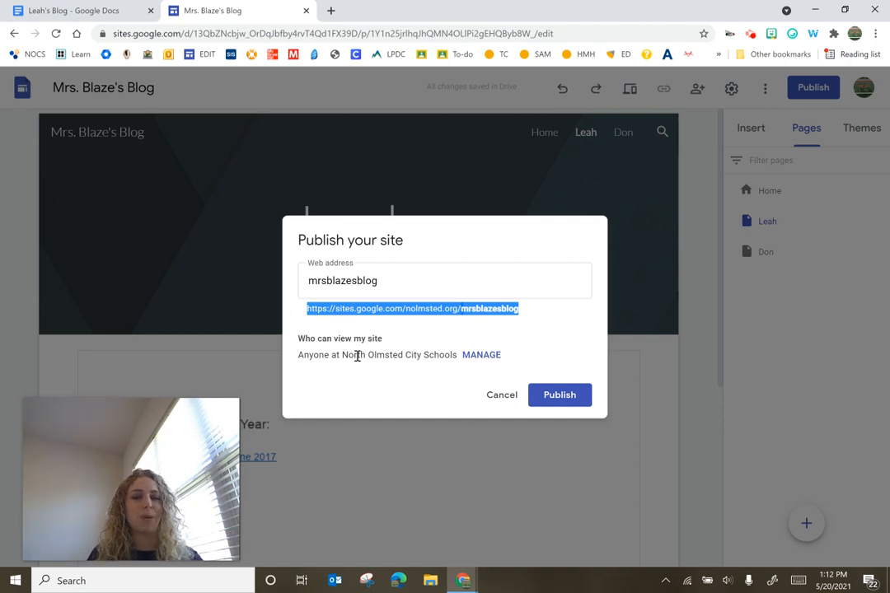
- Set the published site's viewing access to Restricted
left_click(493, 356)
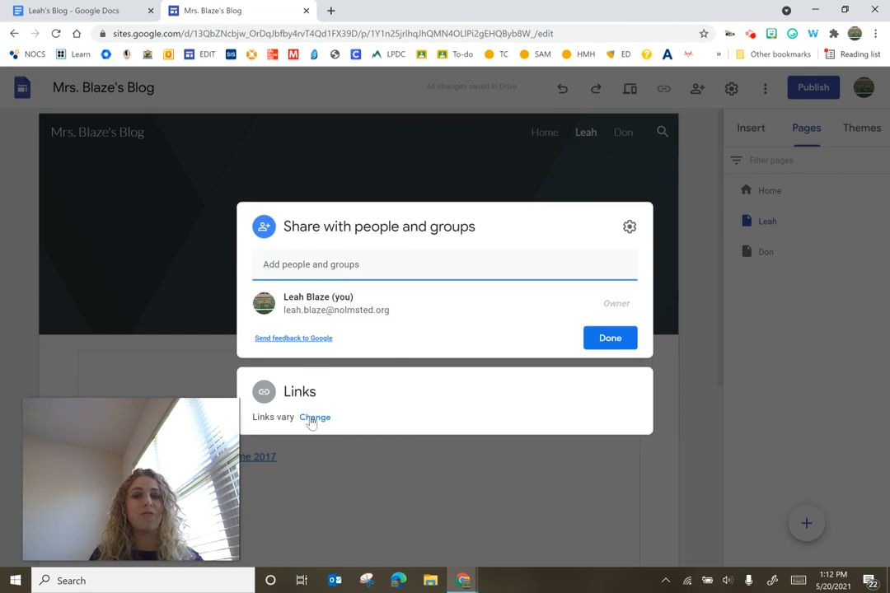
left_click(314, 418)
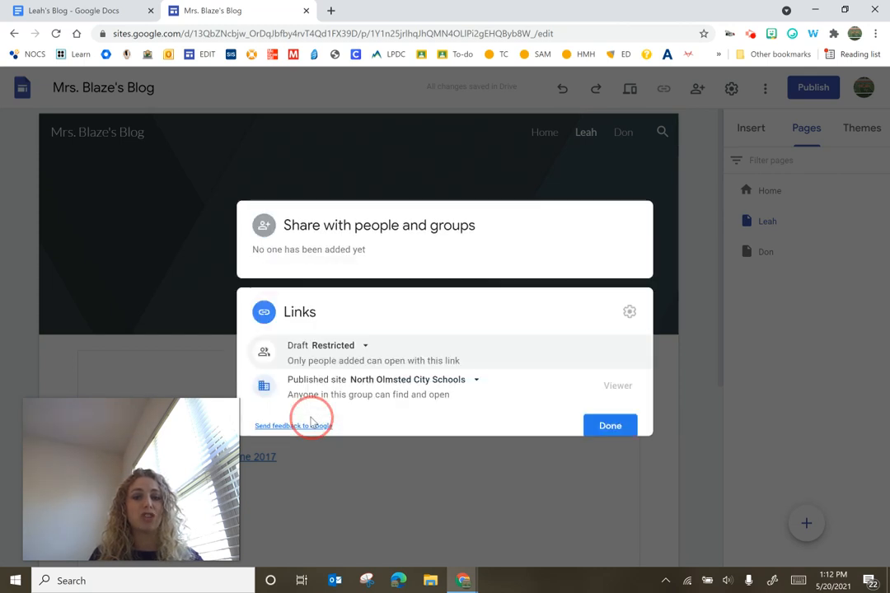
left_click(371, 378)
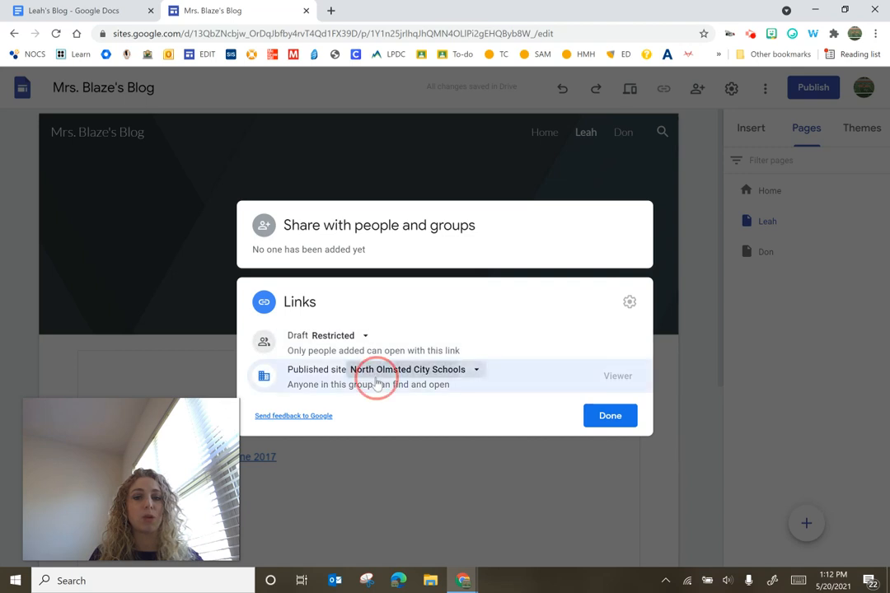
left_click(386, 408)
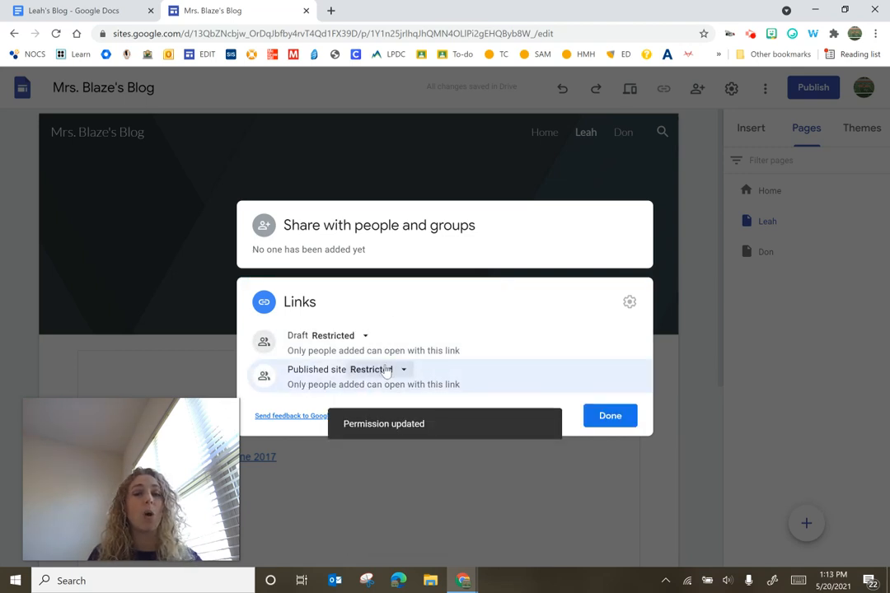
- Try adding a test account by its e-mail as a Published Viewer of the site, and discard the invitation
left_click(355, 250)
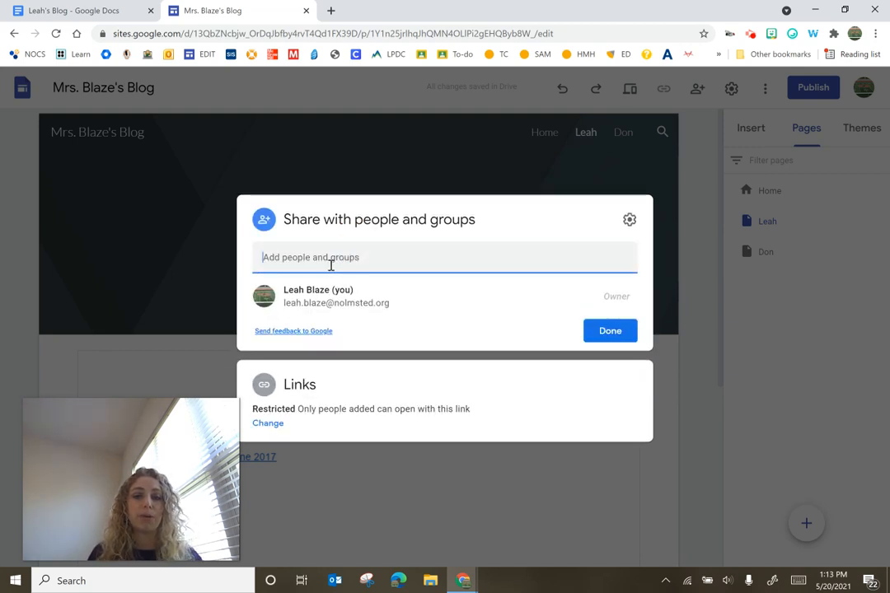
type("leah.test")
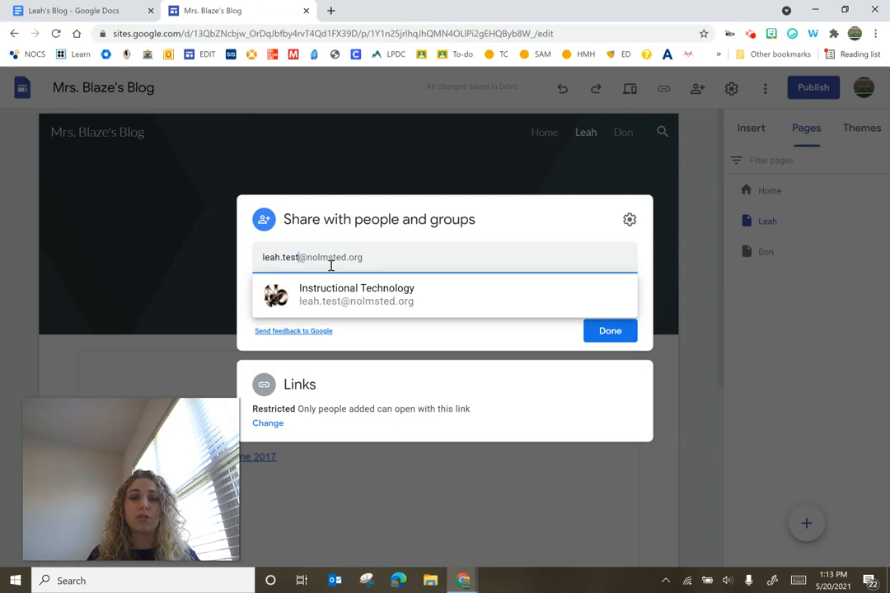
left_click(338, 284)
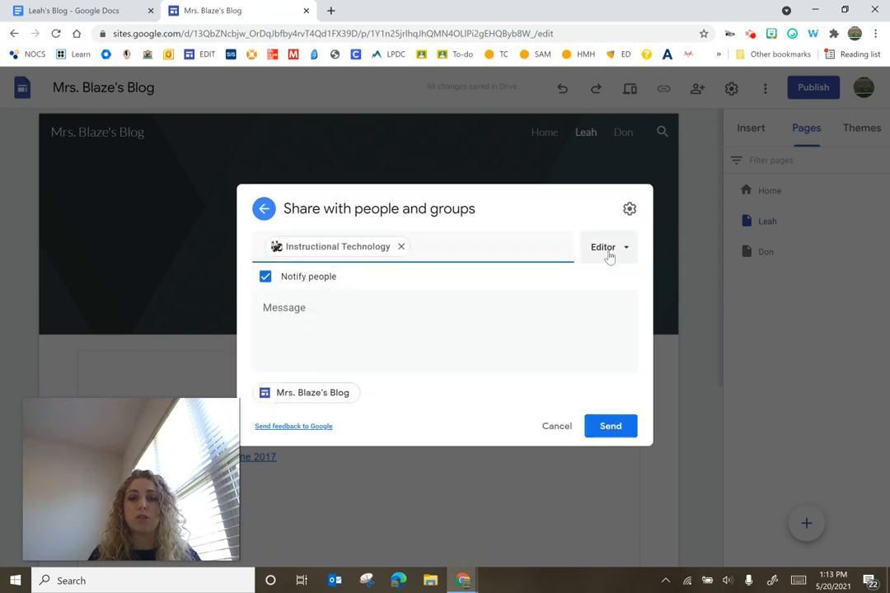
left_click(609, 253)
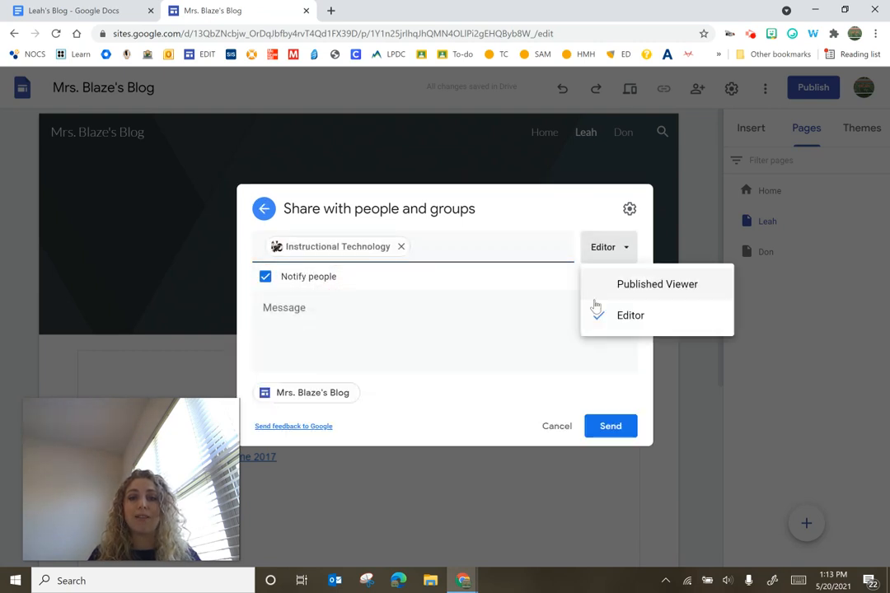
left_click(689, 285)
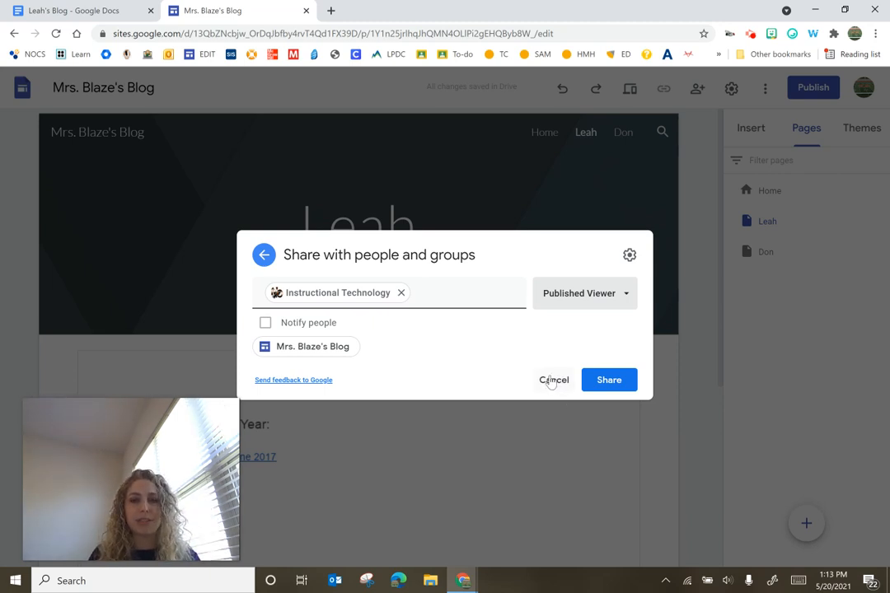
left_click(553, 381)
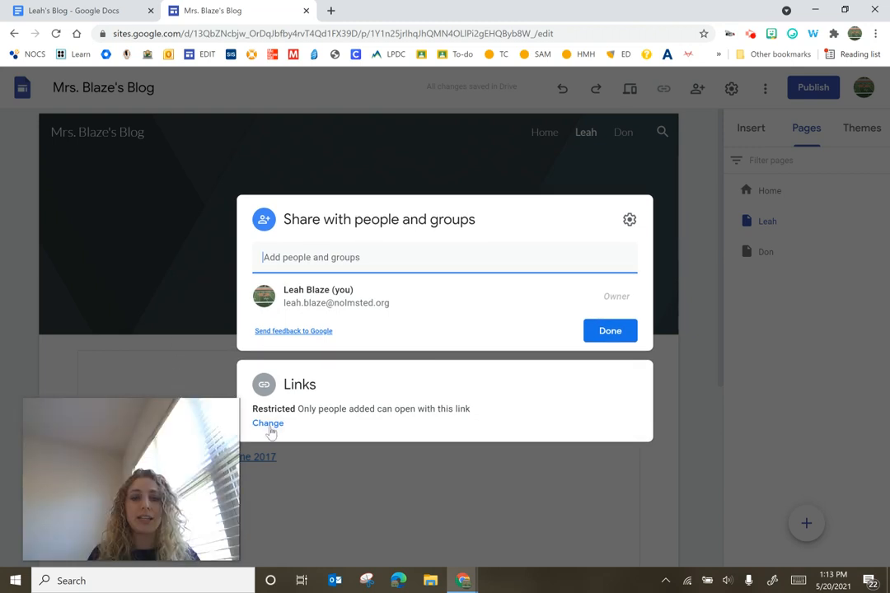
- Set the published site's viewing access to North Olmsted City Schools, keeping that choice after reviewing the other access options
left_click(270, 426)
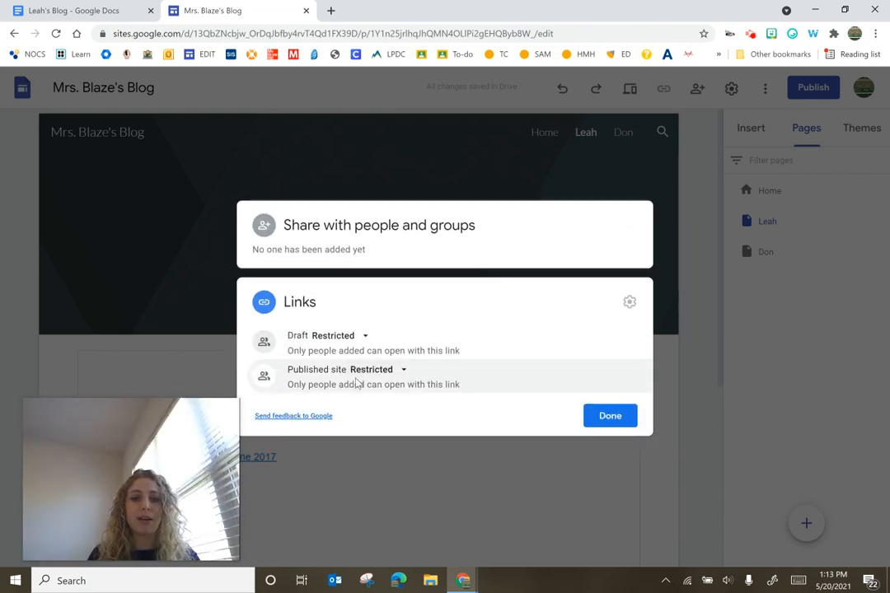
left_click(375, 370)
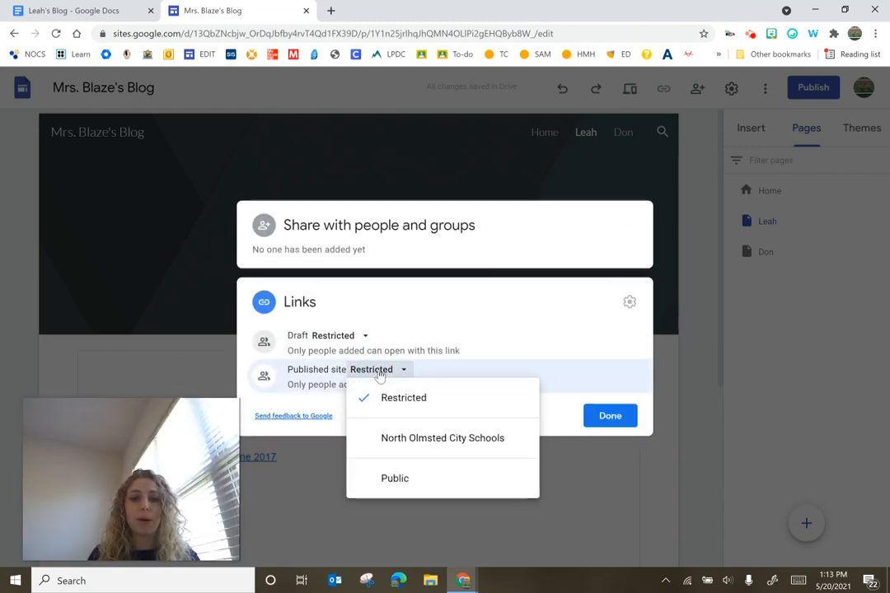
left_click(432, 450)
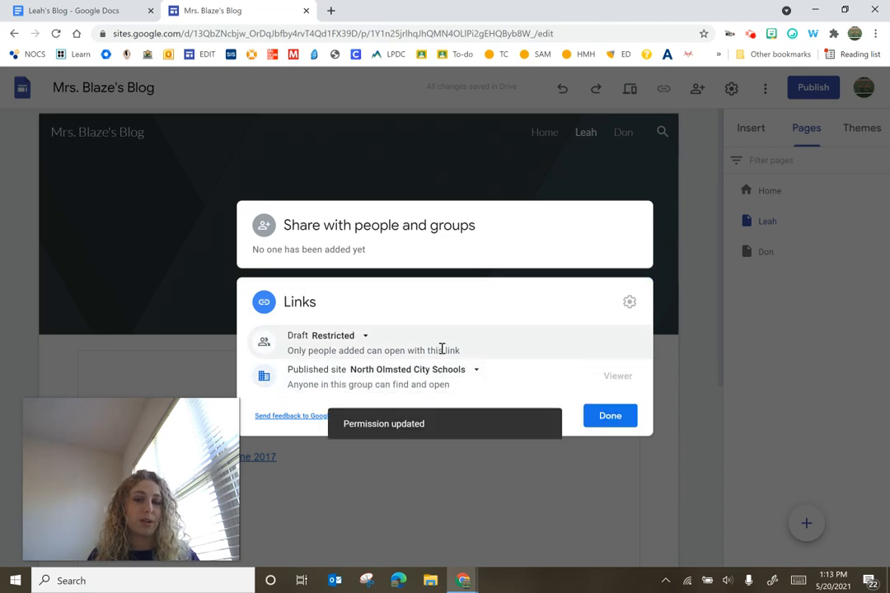
left_click(475, 369)
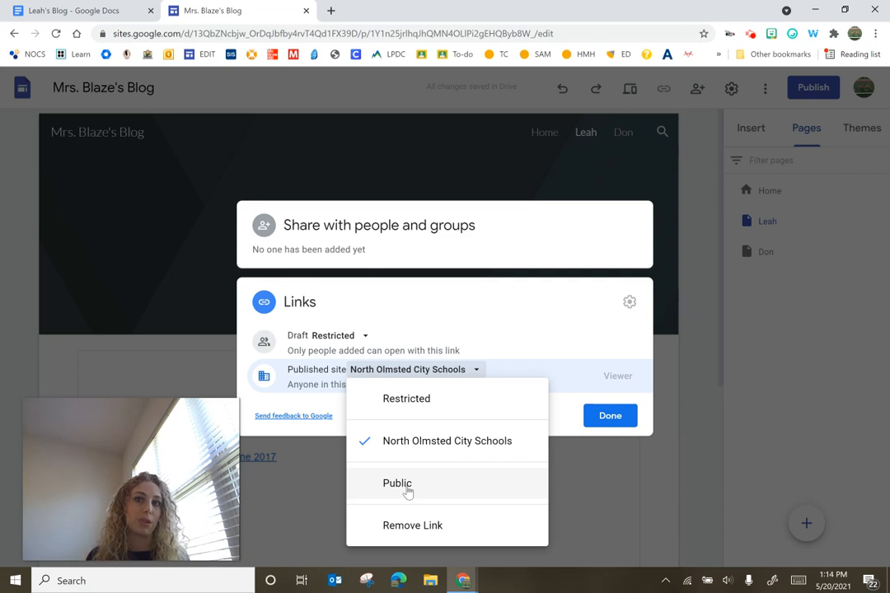
left_click(561, 419)
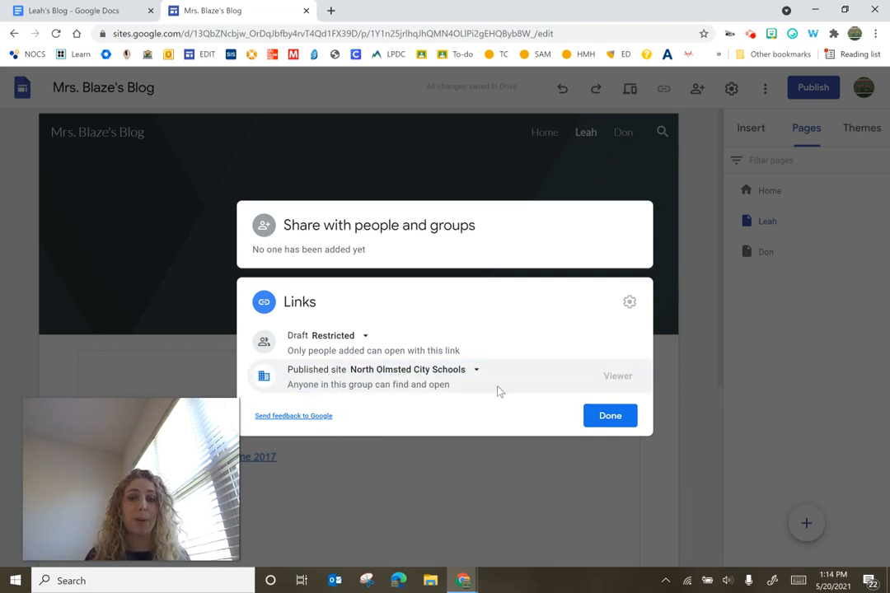
- Keep the draft's access Restricted after reviewing its options, and publish the site at the proposed web address
left_click(349, 341)
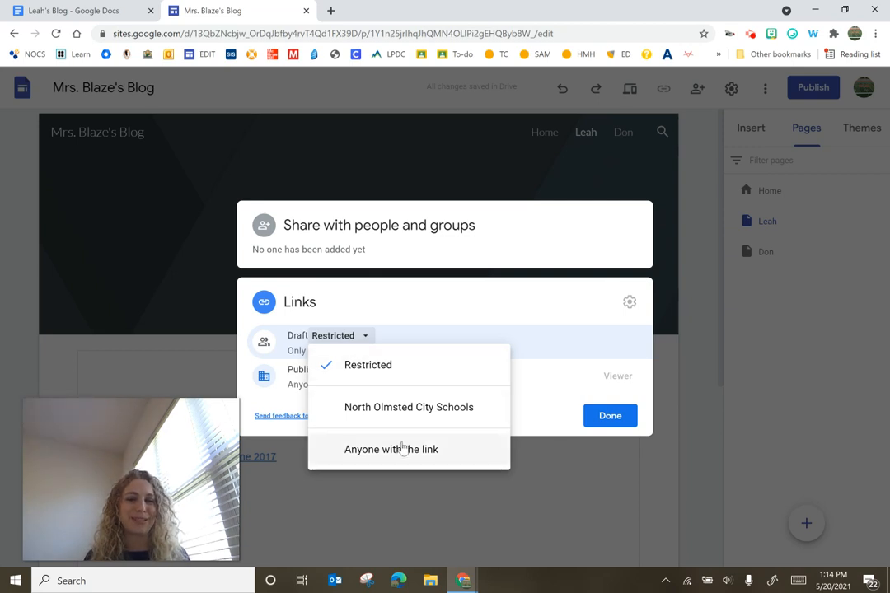
left_click(427, 314)
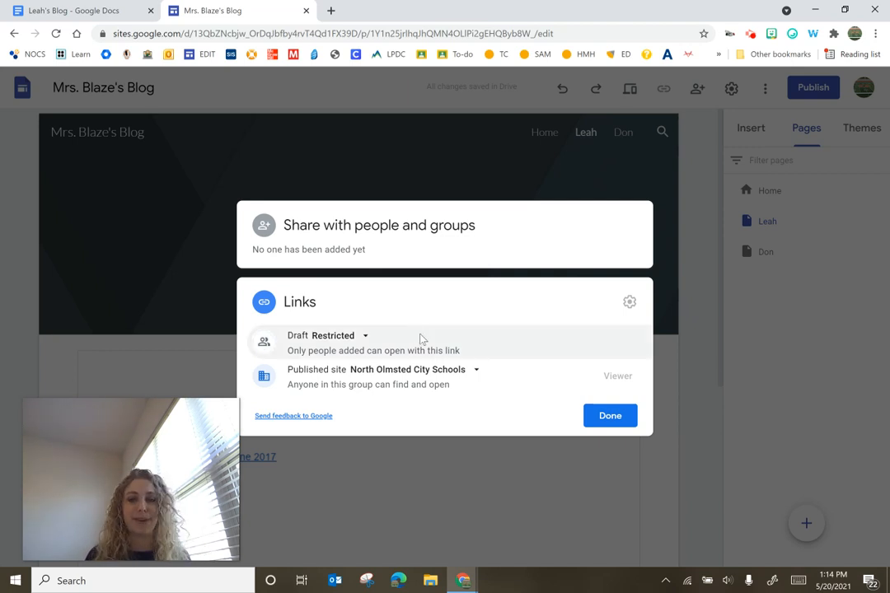
left_click(605, 415)
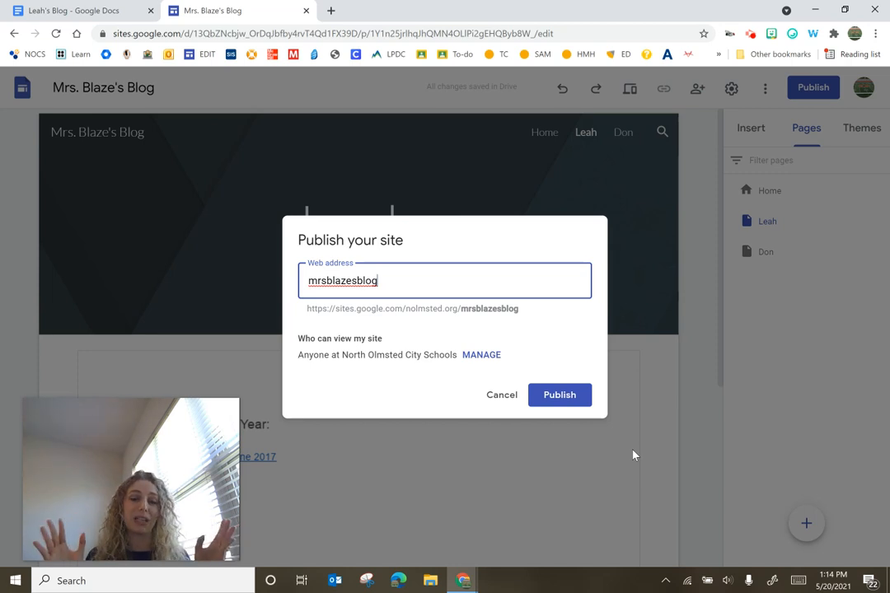
left_click(549, 404)
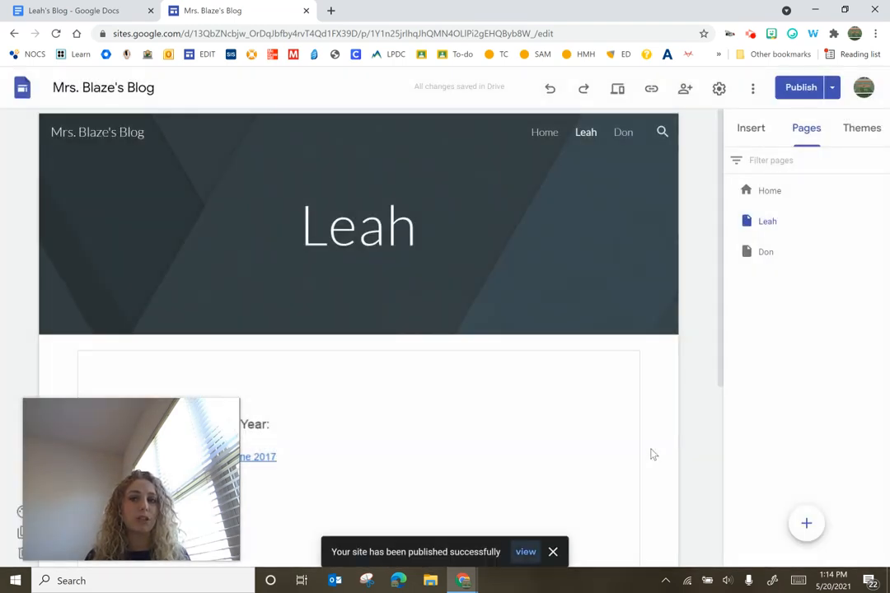
- Append "'s Blog" to the student page's title and replace its header background with the gallery photo of colorful paper strips
left_click(415, 233)
type("'s Blog")
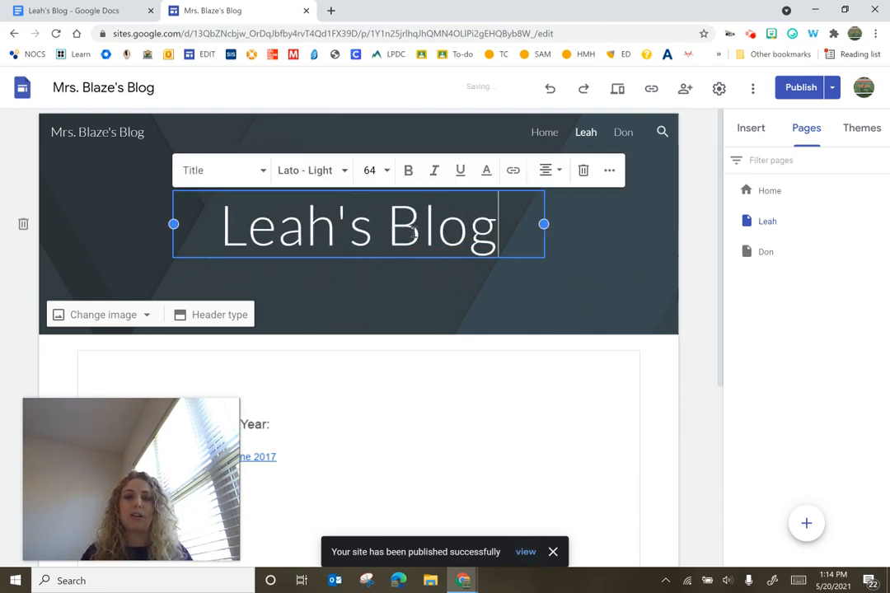
left_click(122, 320)
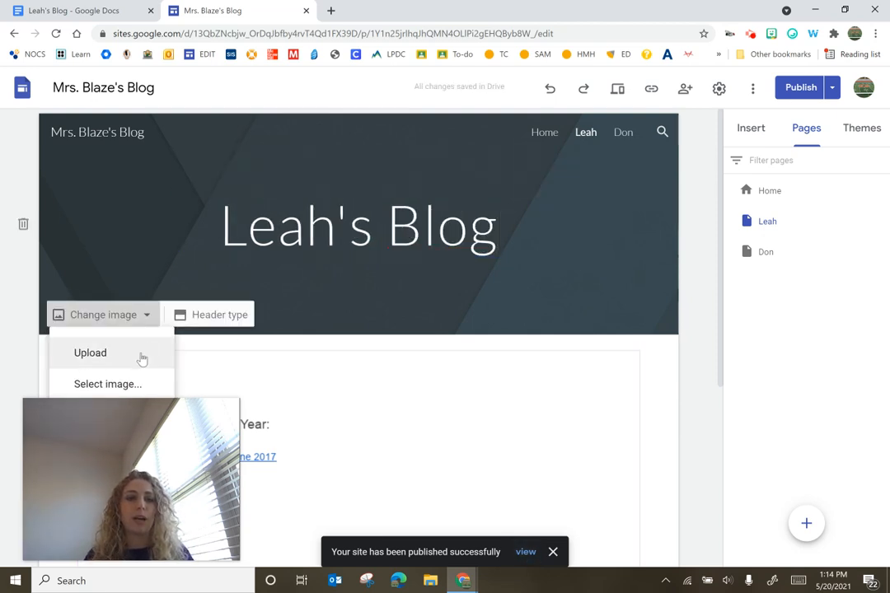
left_click(123, 381)
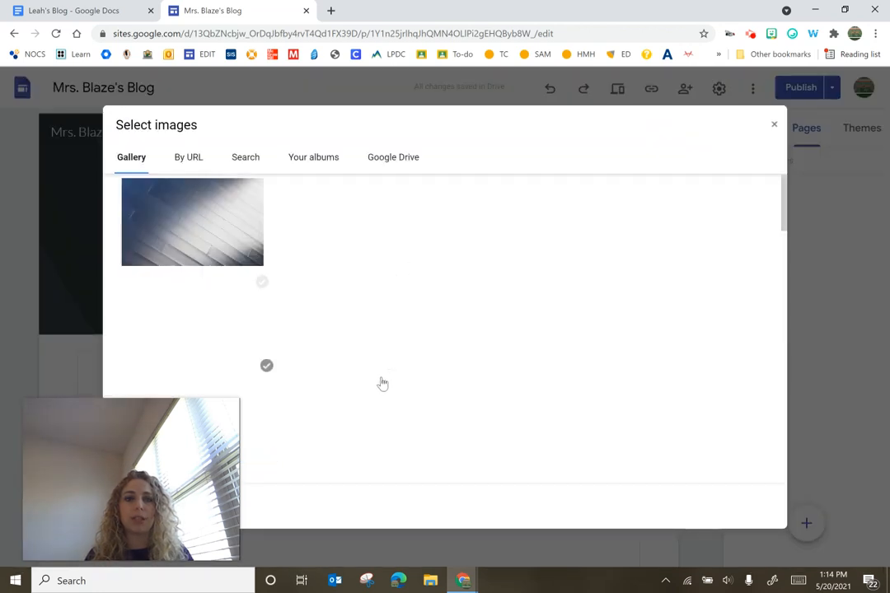
left_click(426, 215)
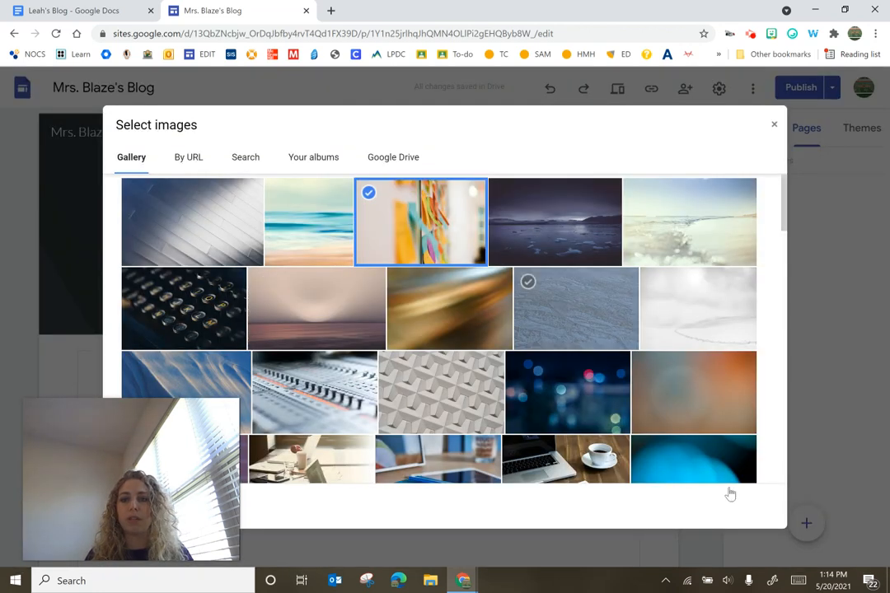
left_click(449, 201)
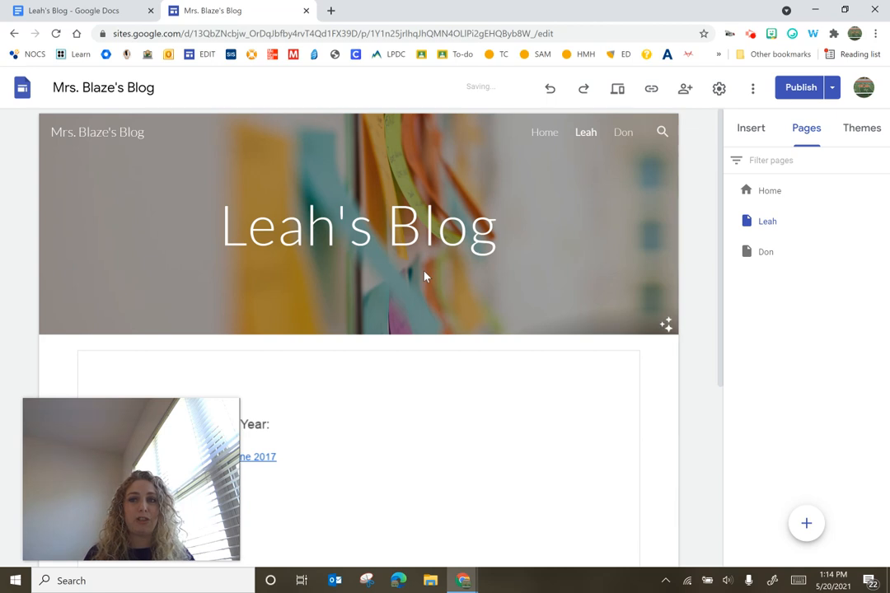
left_click(452, 324)
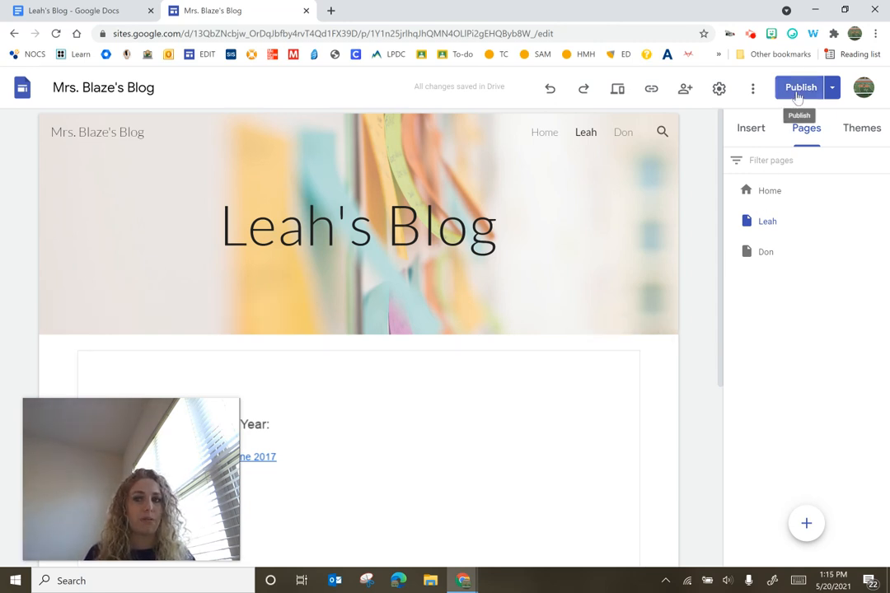
- Select the embedded blog document below the header on the student's page
scroll(527, 383, "down", 3)
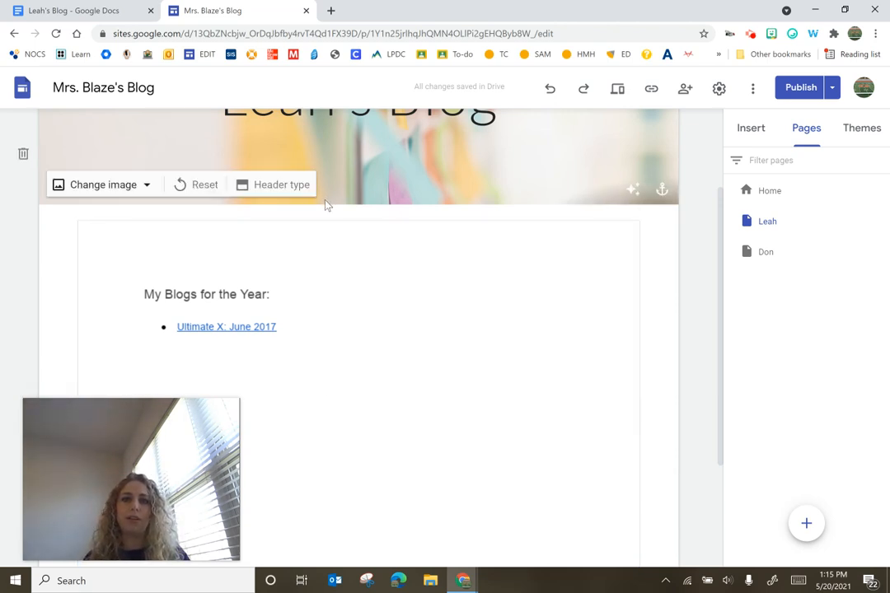
left_click(494, 252)
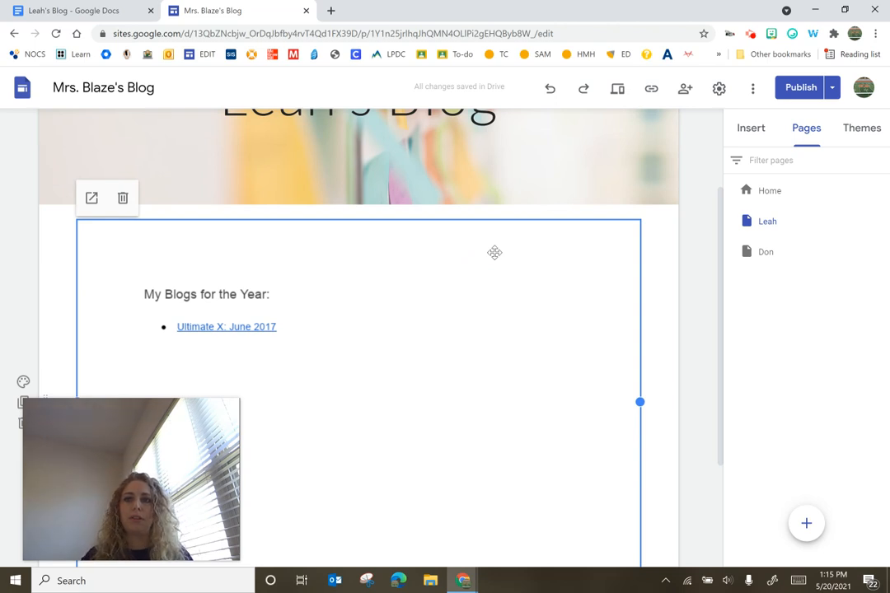